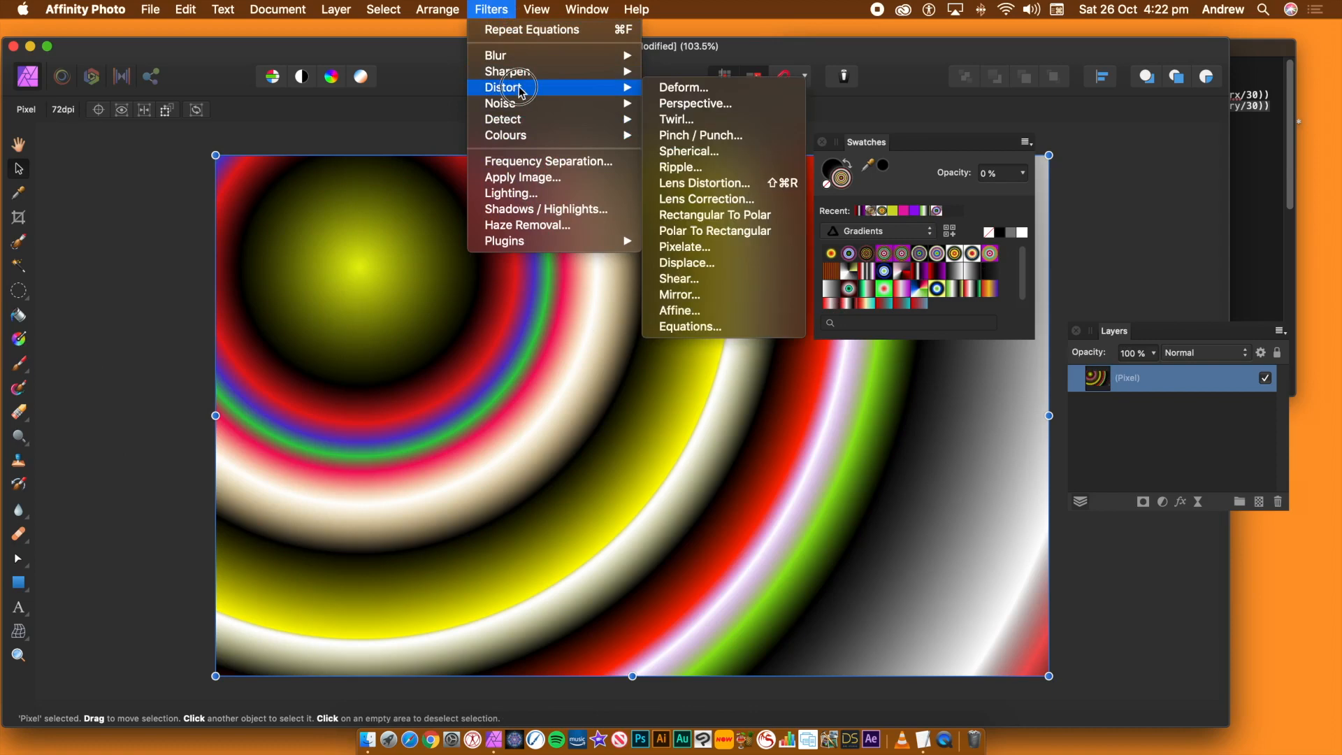
- Open the Equations distortion filter and copy the Patchwork x formula from the TextEdit note into its x equation
{"action": "left_click", "coordinate": [724, 328]}
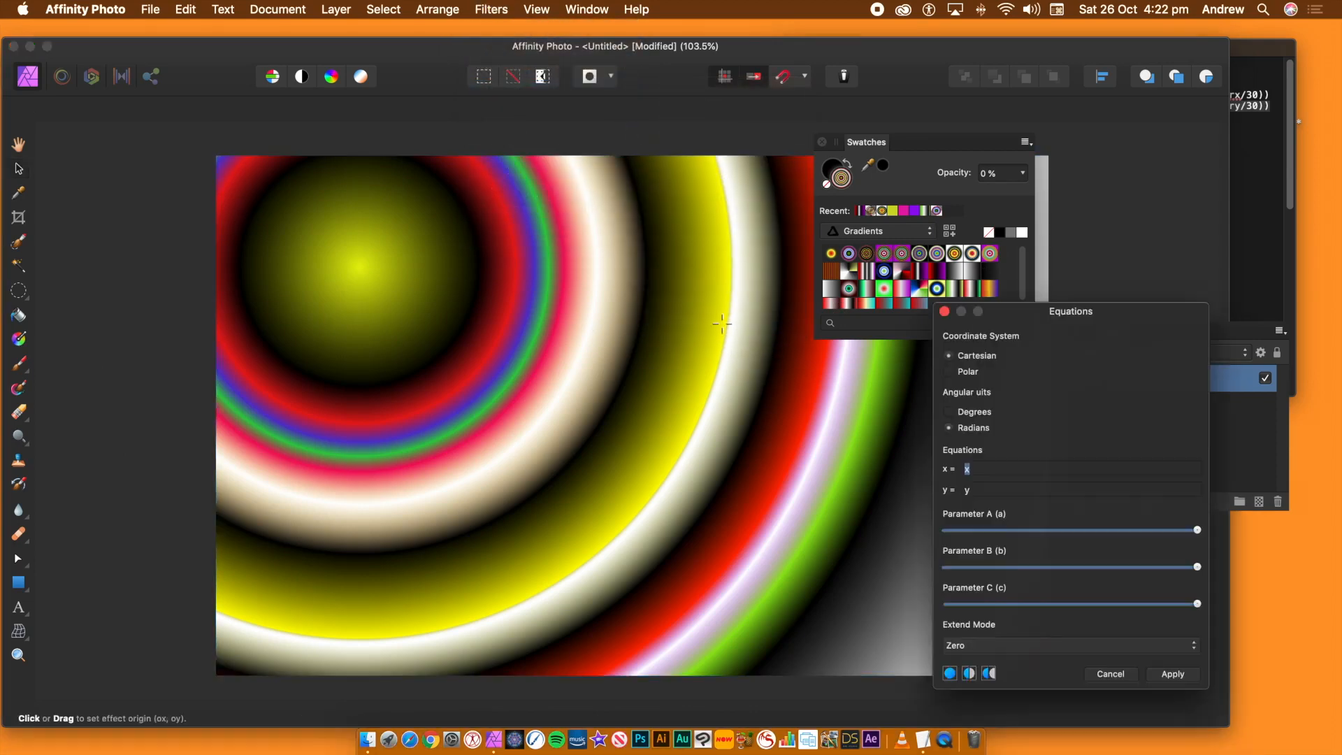
{"action": "left_click_drag", "start_coordinate": [1021, 309], "coordinate": [893, 210]}
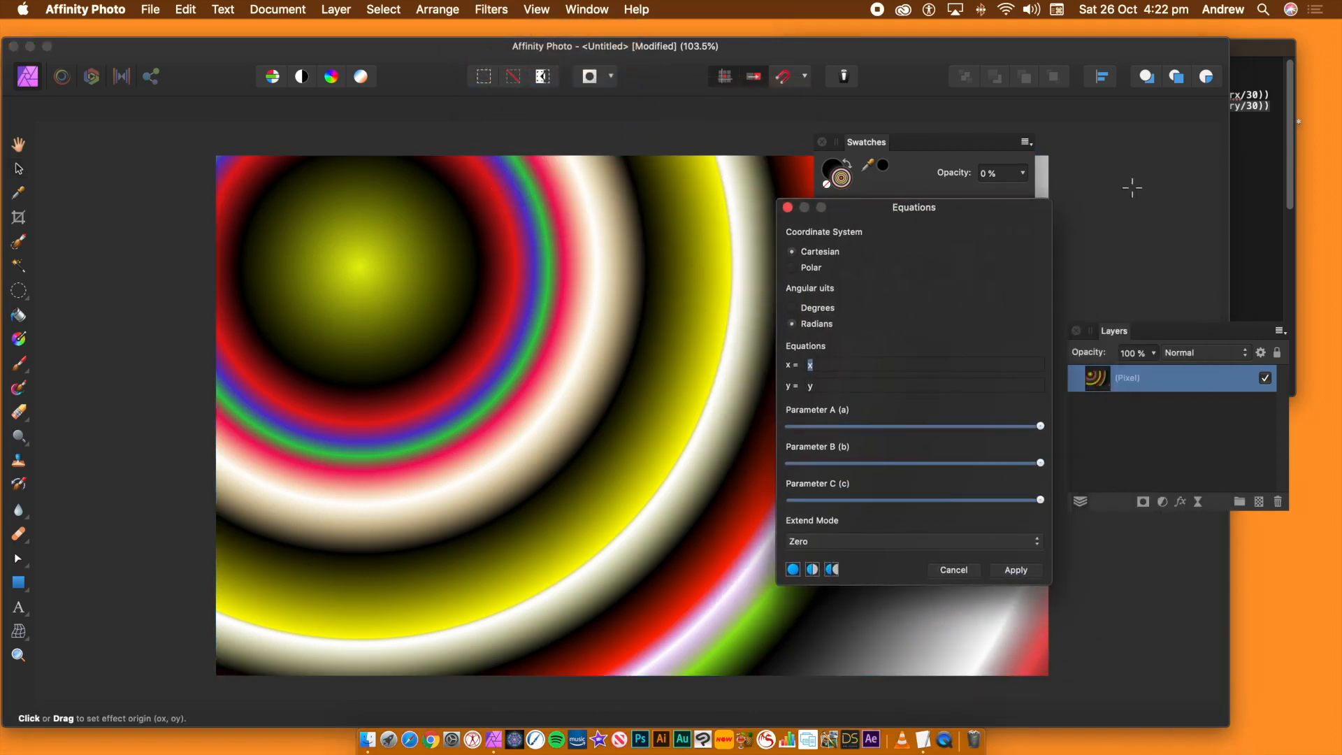
{"action": "left_click", "coordinate": [1243, 43]}
{"action": "left_click_drag", "start_coordinate": [1270, 93], "coordinate": [813, 96]}
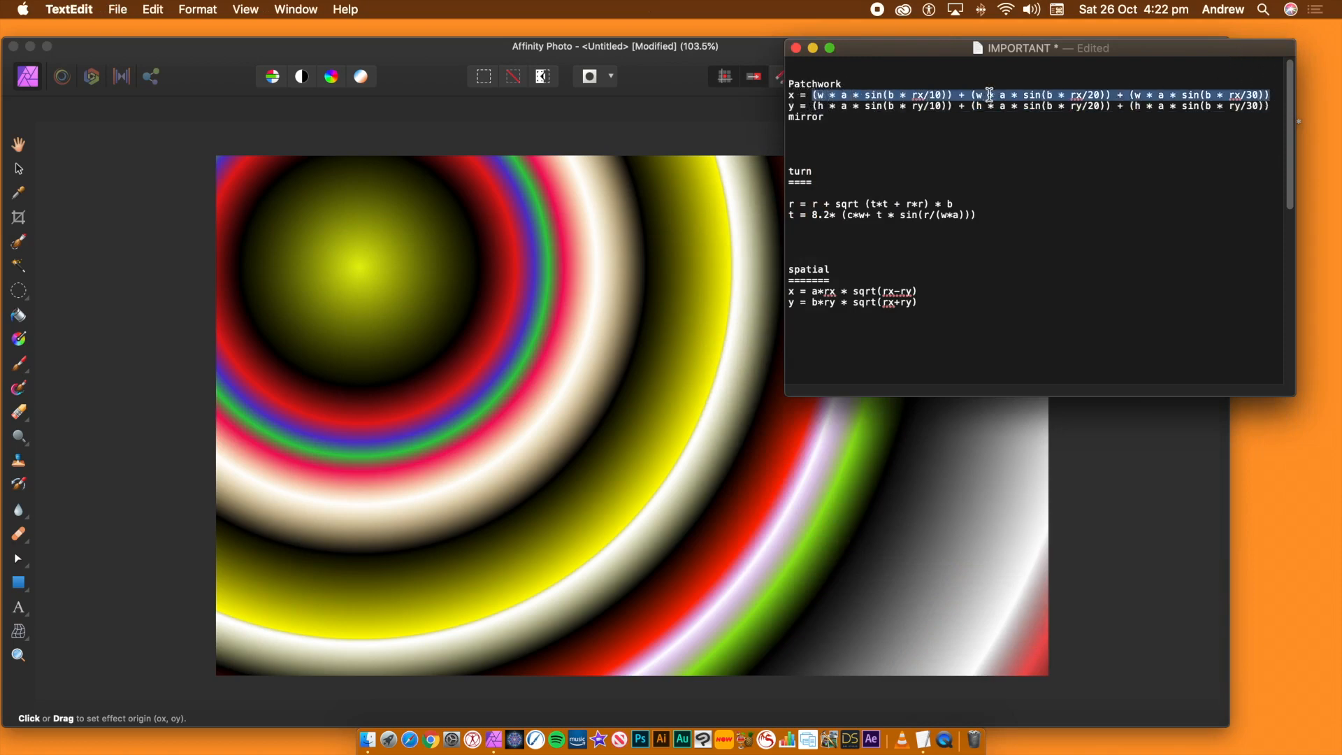
{"action": "key", "text": "super+c"}
{"action": "left_click", "coordinate": [611, 161]}
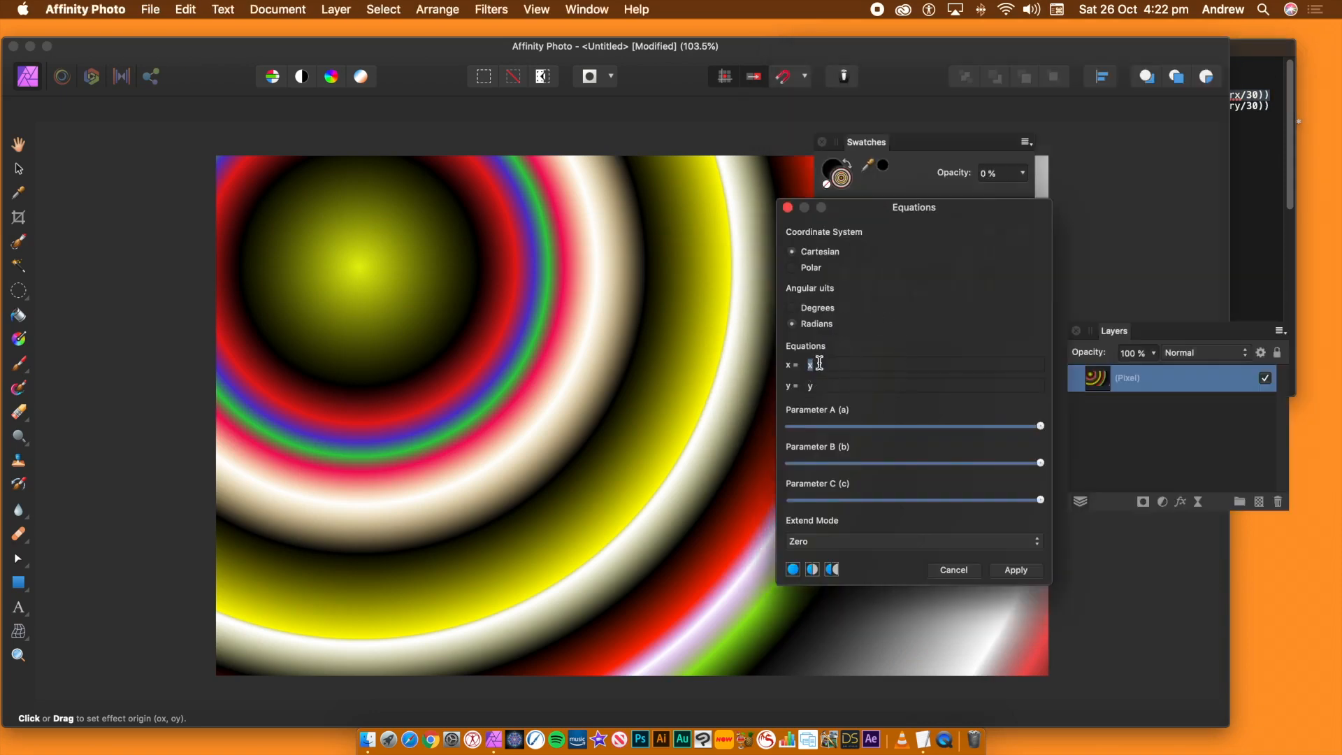
{"action": "key", "text": "super+v"}
{"action": "key", "text": "Tab"}
- Copy the Patchwork y formula from the TextEdit note into the Equations filter's y equation
{"action": "left_click", "coordinate": [1261, 48]}
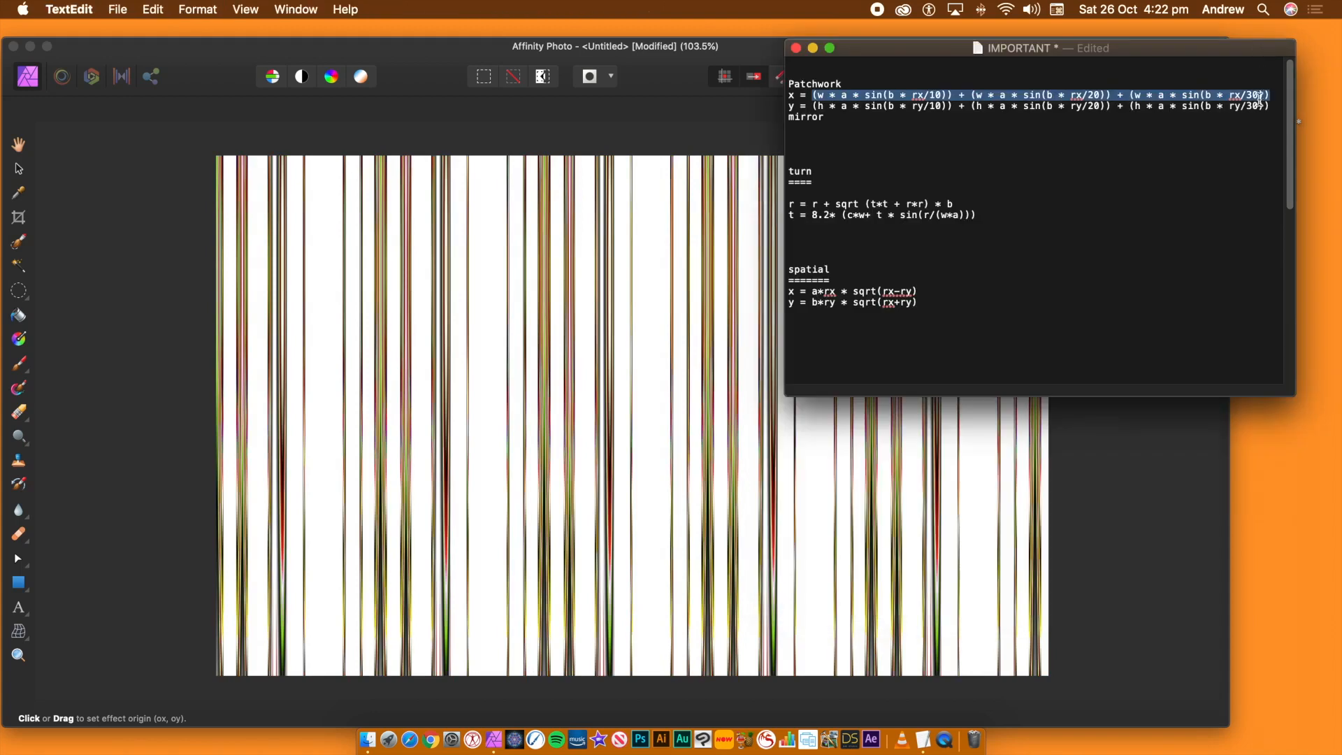
{"action": "left_click_drag", "start_coordinate": [1272, 105], "coordinate": [815, 106]}
{"action": "left_click", "coordinate": [602, 122]}
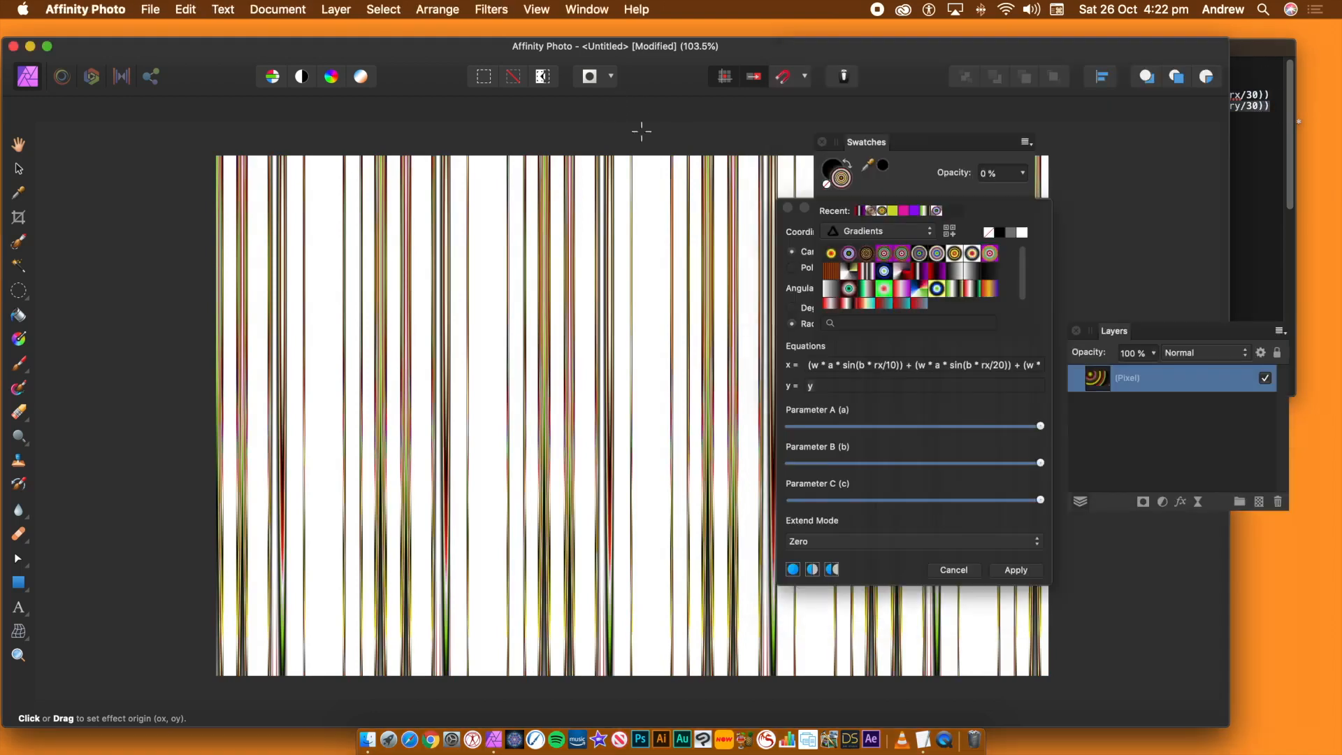
{"action": "left_click", "coordinate": [867, 386]}
{"action": "key", "text": "super+v"}
{"action": "key", "text": "Tab"}
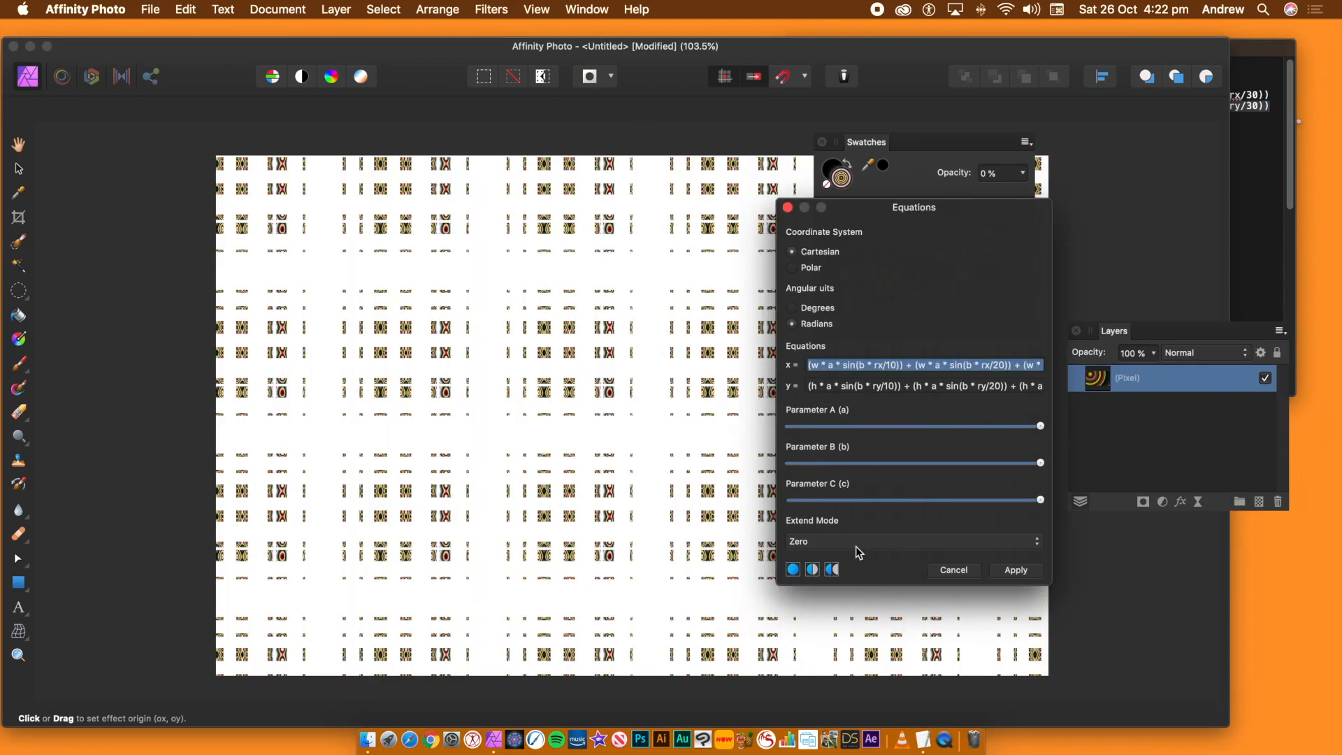
- Set the Extend Mode to Mirror and lower parameter A to about a fifth and parameter B to about a quarter of their ranges
{"action": "left_click", "coordinate": [856, 547]}
{"action": "left_click", "coordinate": [838, 590]}
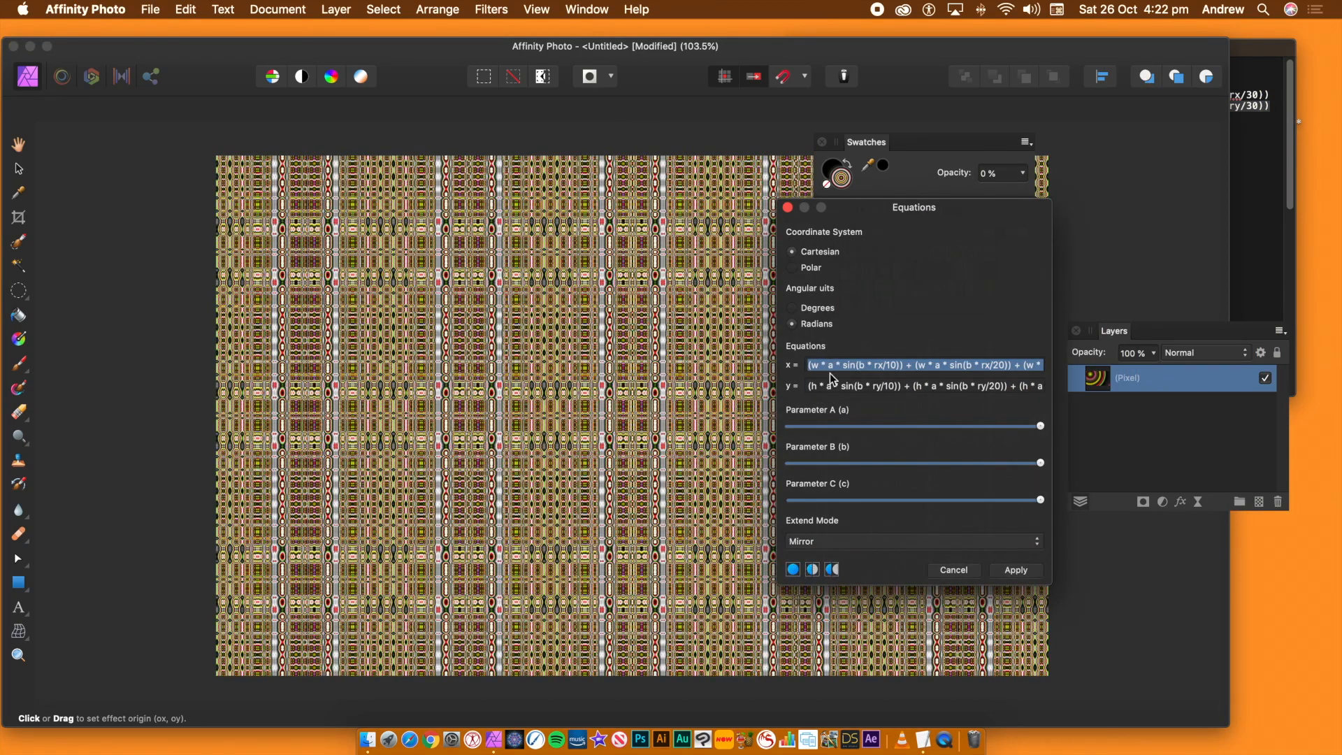
{"action": "left_click_drag", "start_coordinate": [1040, 426], "coordinate": [876, 425]}
{"action": "left_click_drag", "start_coordinate": [947, 465], "coordinate": [837, 428]}
{"action": "left_click_drag", "start_coordinate": [860, 207], "coordinate": [918, 193]}
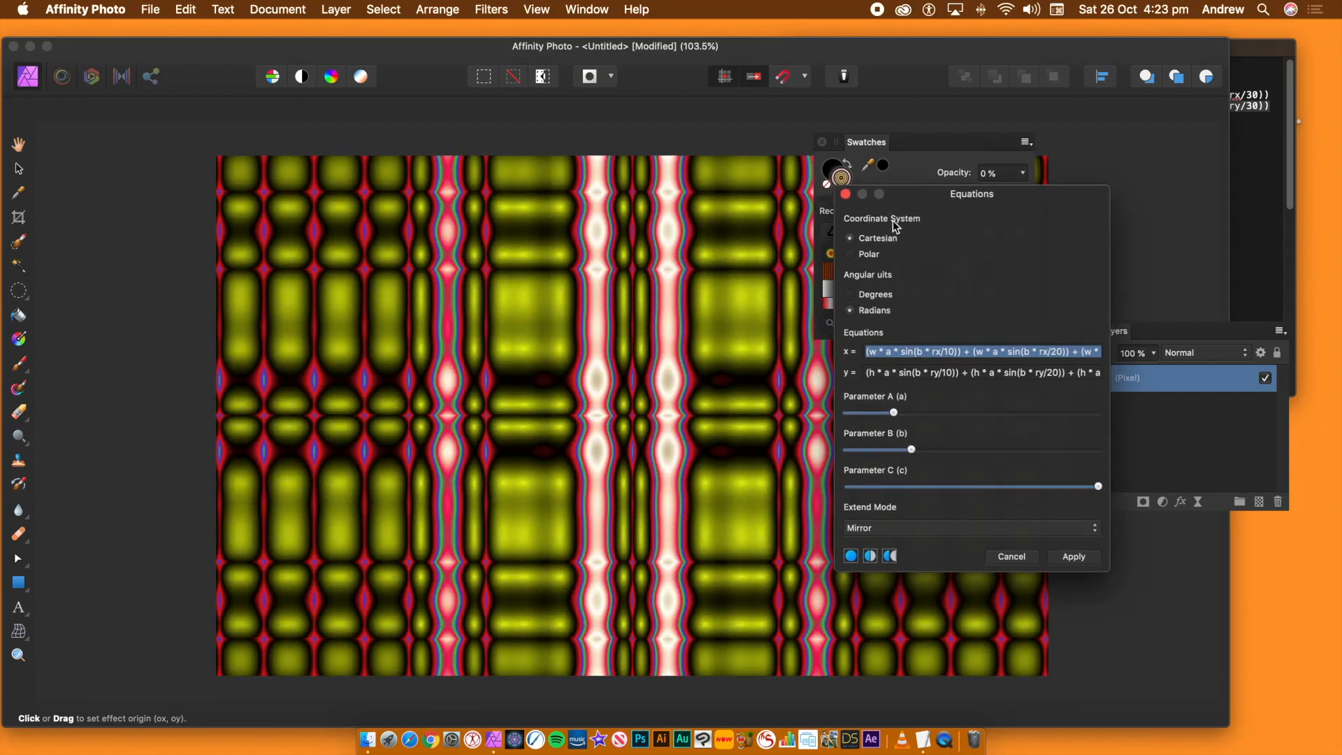
- Append a copy of the rx/30 sine term with a different divisor to the x equation, and raise parameter A to about a third
{"action": "left_click", "coordinate": [903, 349]}
{"action": "left_click_drag", "start_coordinate": [1079, 351], "coordinate": [1179, 352]}
{"action": "left_click", "coordinate": [1047, 352]}
{"action": "left_click_drag", "start_coordinate": [994, 352], "coordinate": [1163, 349]}
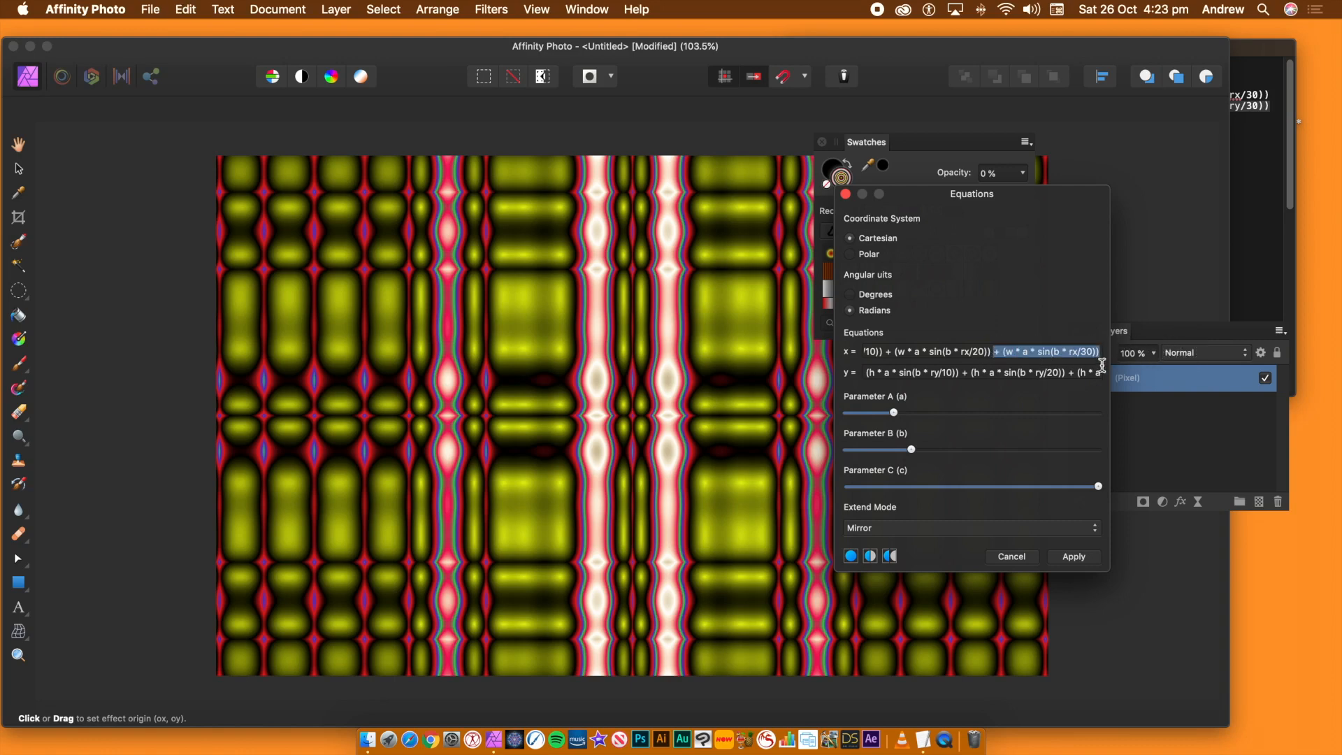
{"action": "left_click", "coordinate": [1099, 351]}
{"action": "type", "text": "+"}
{"action": "key", "text": "super+v"}
{"action": "double_click", "coordinate": [1083, 351]}
{"action": "type", "text": "20"}
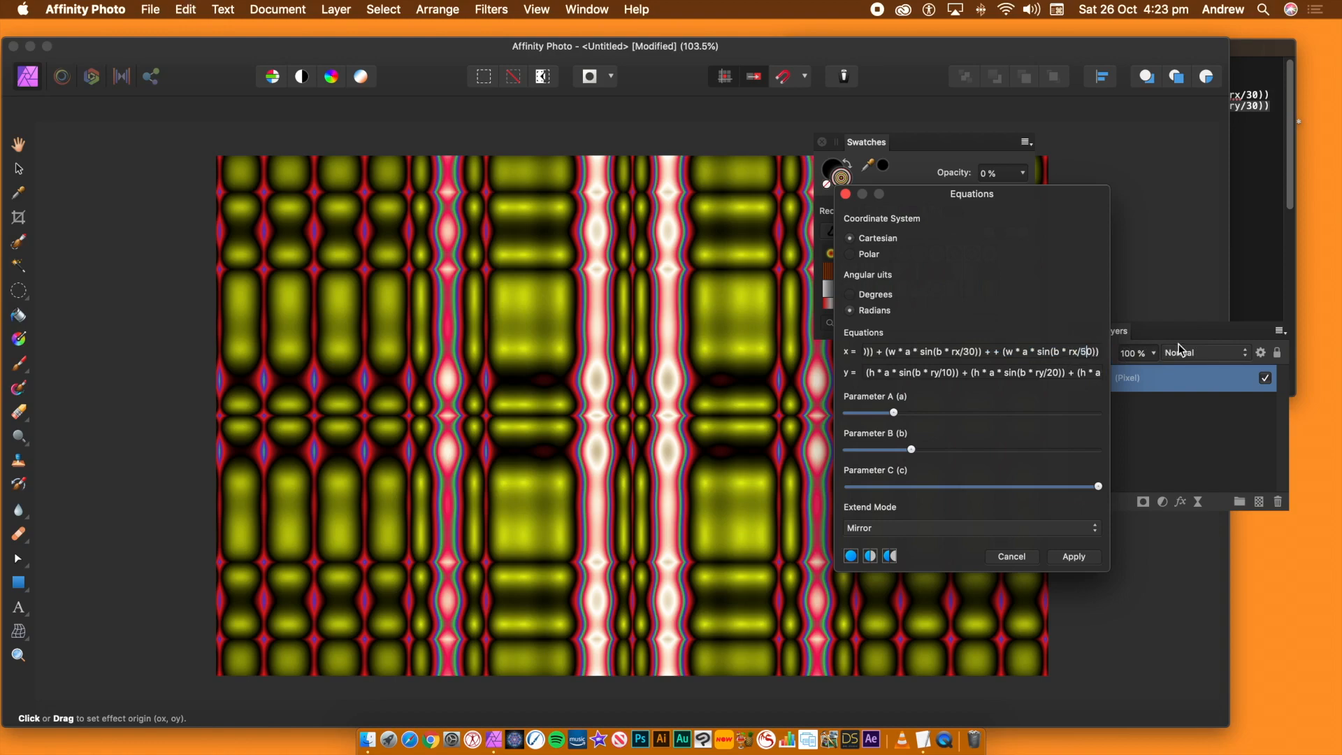
{"action": "key", "text": "Tab"}
{"action": "left_click_drag", "start_coordinate": [895, 412], "coordinate": [933, 411]}
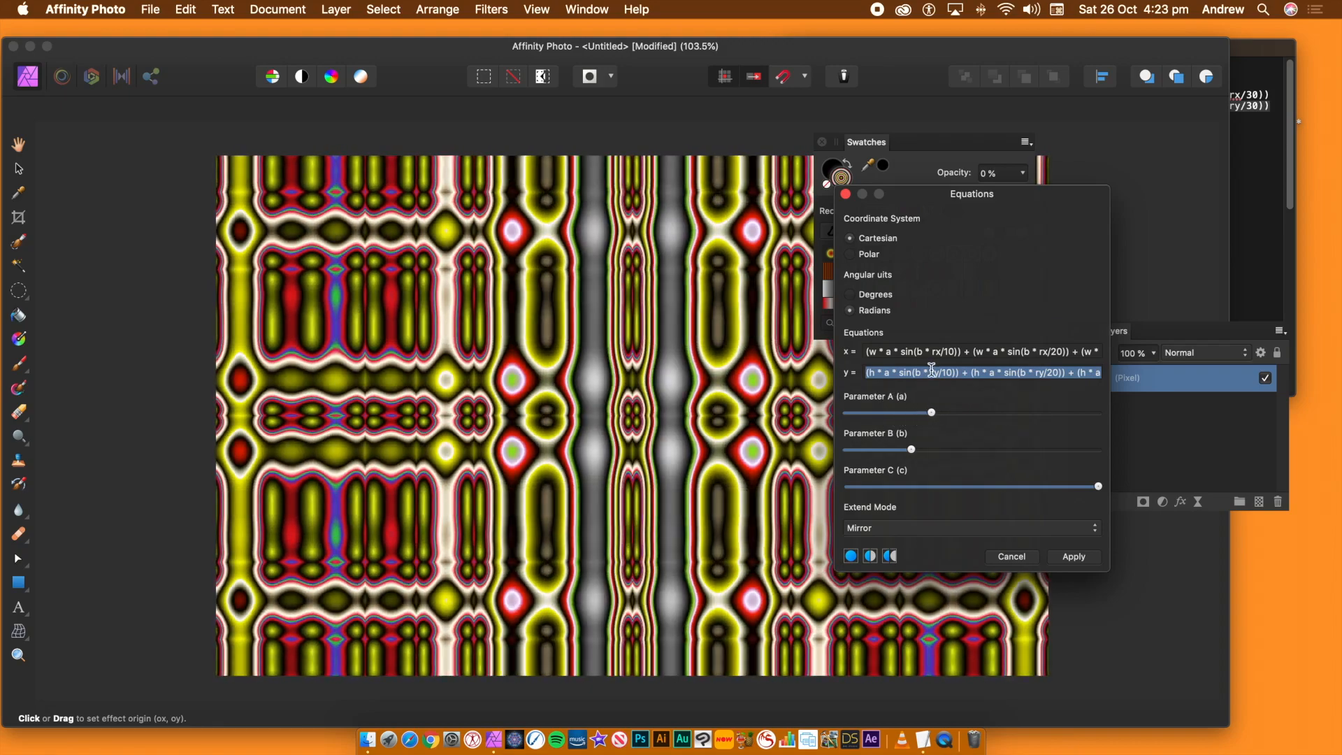
- Replace ry with (ry-rx) in the first sine term of the y equation
{"action": "left_click", "coordinate": [930, 372]}
{"action": "type", "text": "("}
{"action": "key", "text": "Right"}
{"action": "key", "text": "Right"}
{"action": "type", "text": "-rx)"}
{"action": "key", "text": "Tab"}
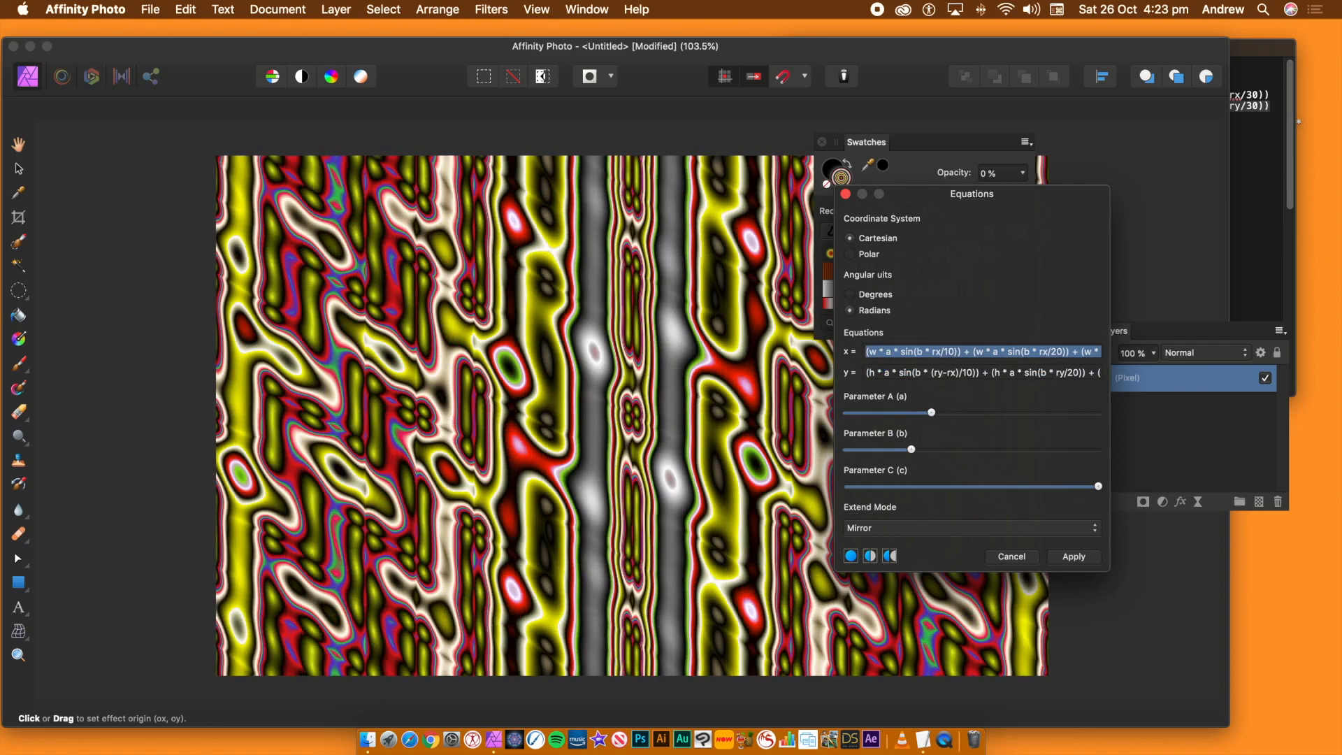
- In the x equation, replace rx with (rx-ry) in the first sine term and with (rx+ry) in the second
{"action": "left_click", "coordinate": [925, 351]}
{"action": "type", "text": "(rx-ry)"}
{"action": "key", "text": "Tab"}
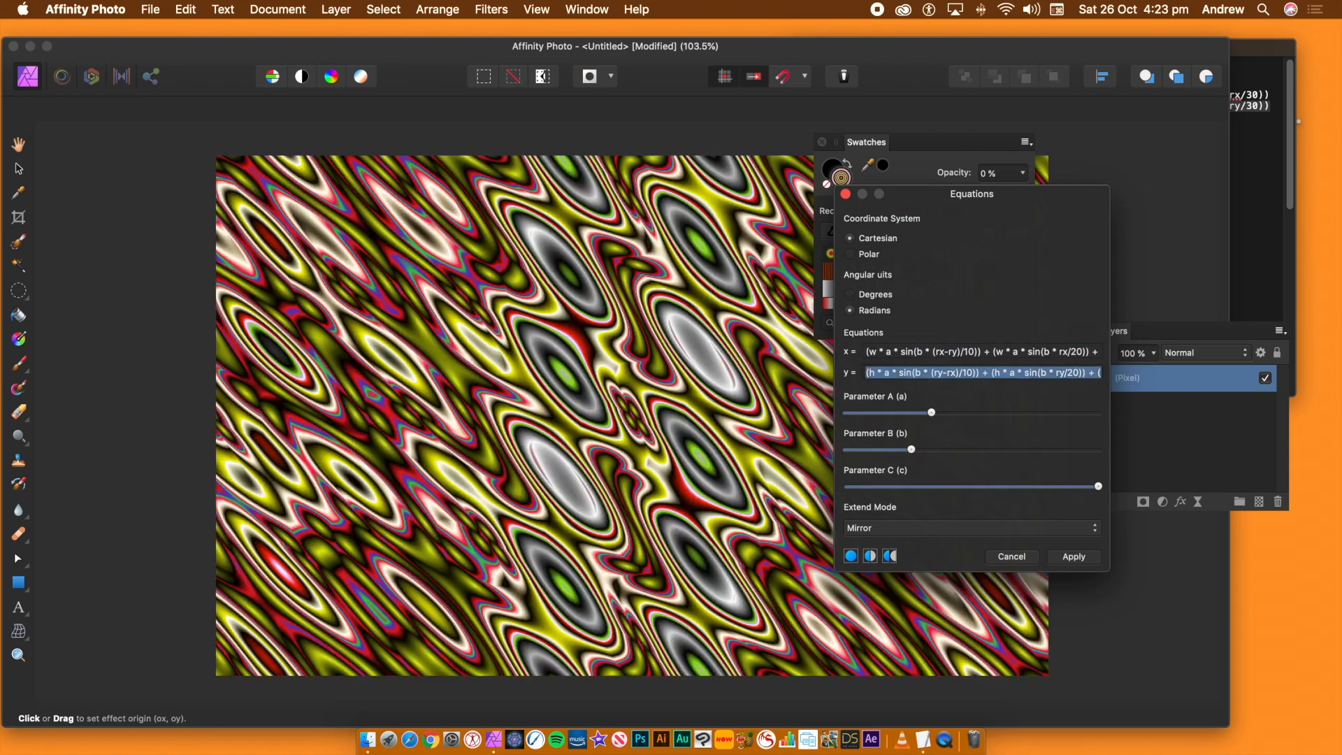
{"action": "left_click", "coordinate": [1059, 351]}
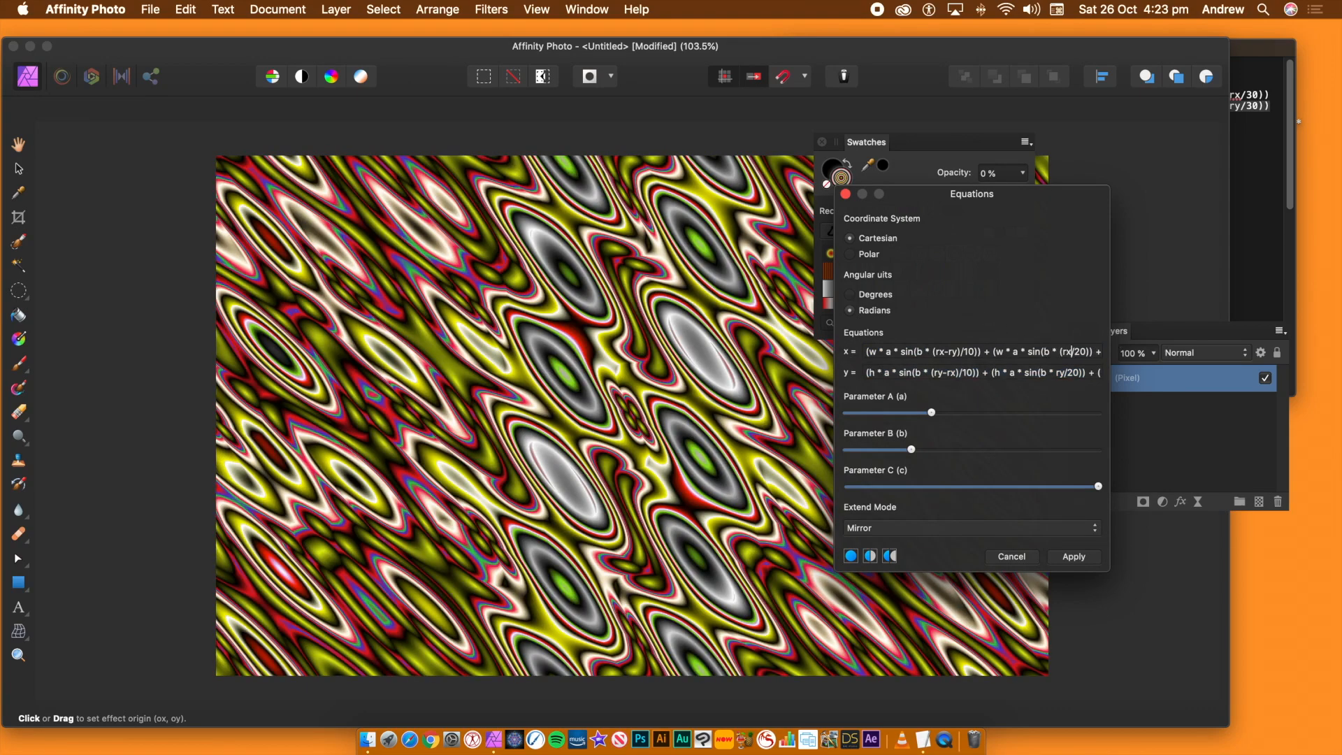
{"action": "type", "text": "+ry)"}
{"action": "key", "text": "Tab"}
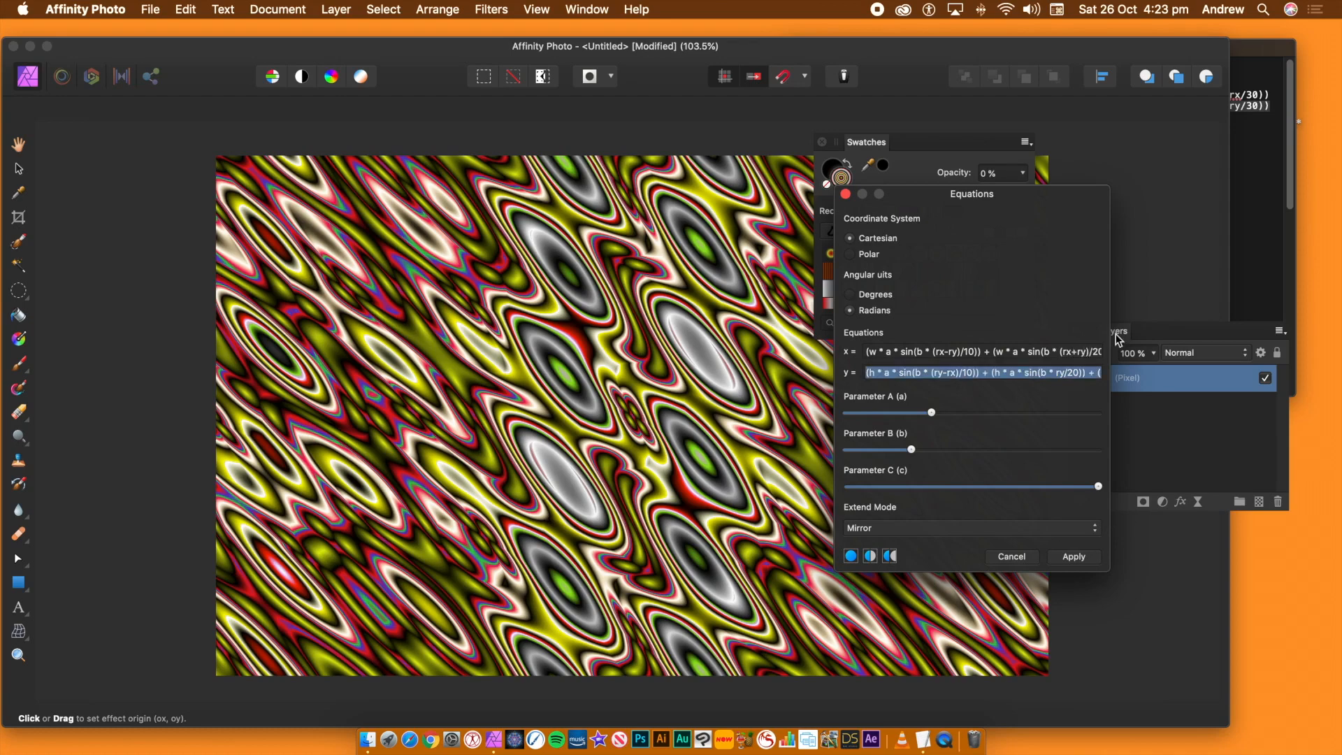
- Replace ry with (ry-rx) in the y equation's second sine term, and slightly raise parameter A and lower parameter B
{"action": "left_click", "coordinate": [1063, 369]}
{"action": "type", "text": "(ry-rx)/20"}
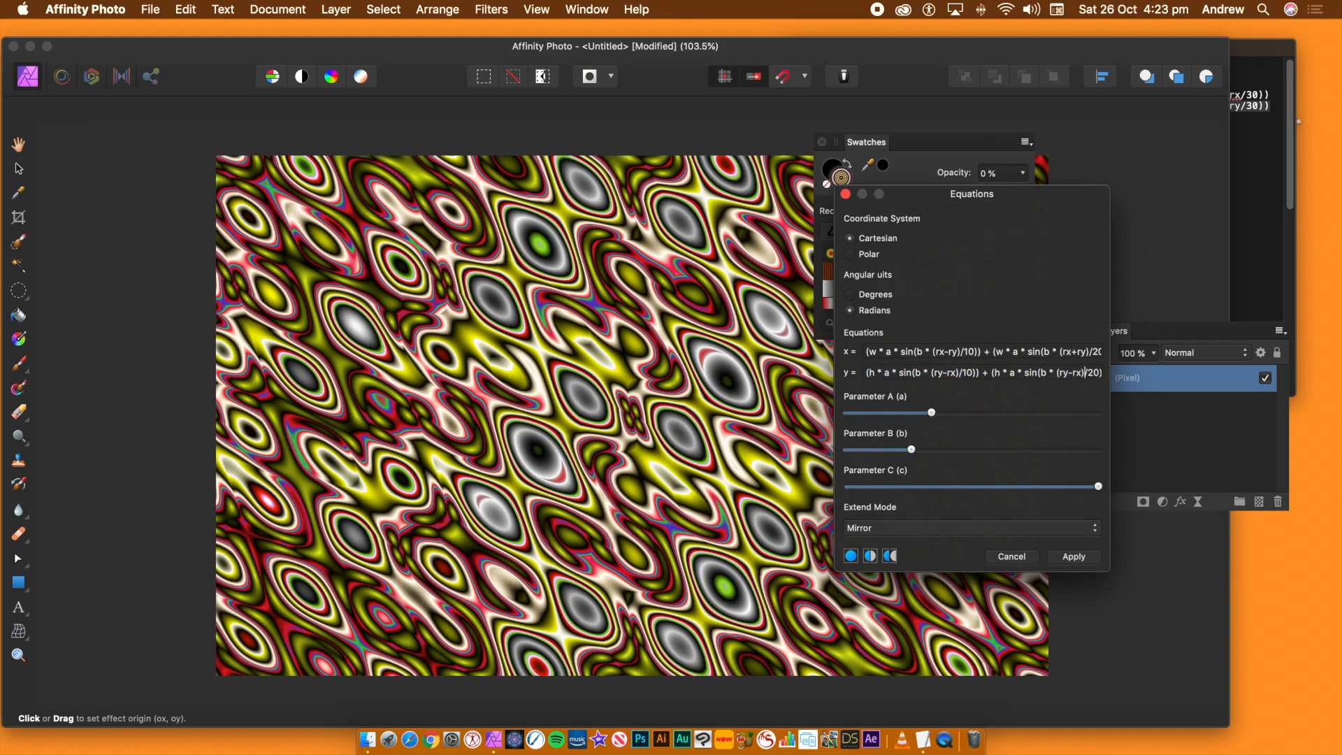
{"action": "key", "text": "Tab"}
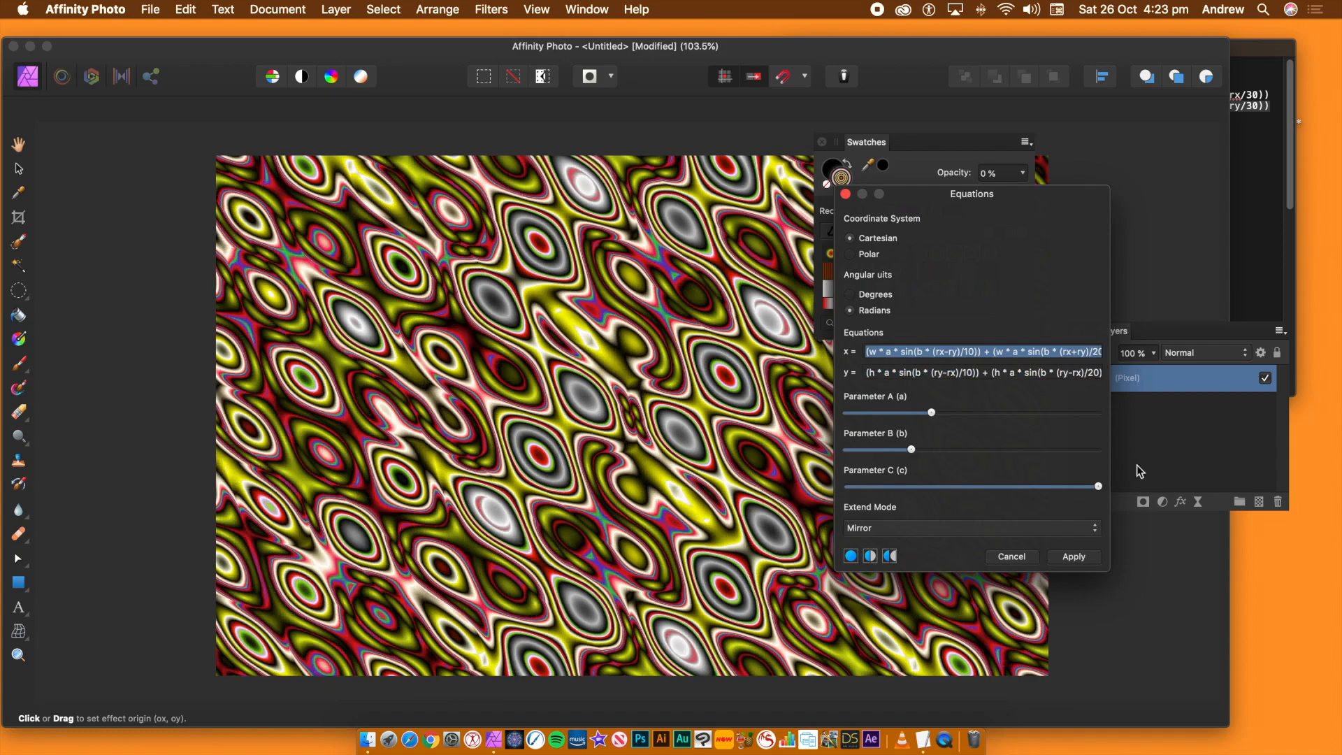
{"action": "left_click_drag", "start_coordinate": [912, 449], "coordinate": [939, 411]}
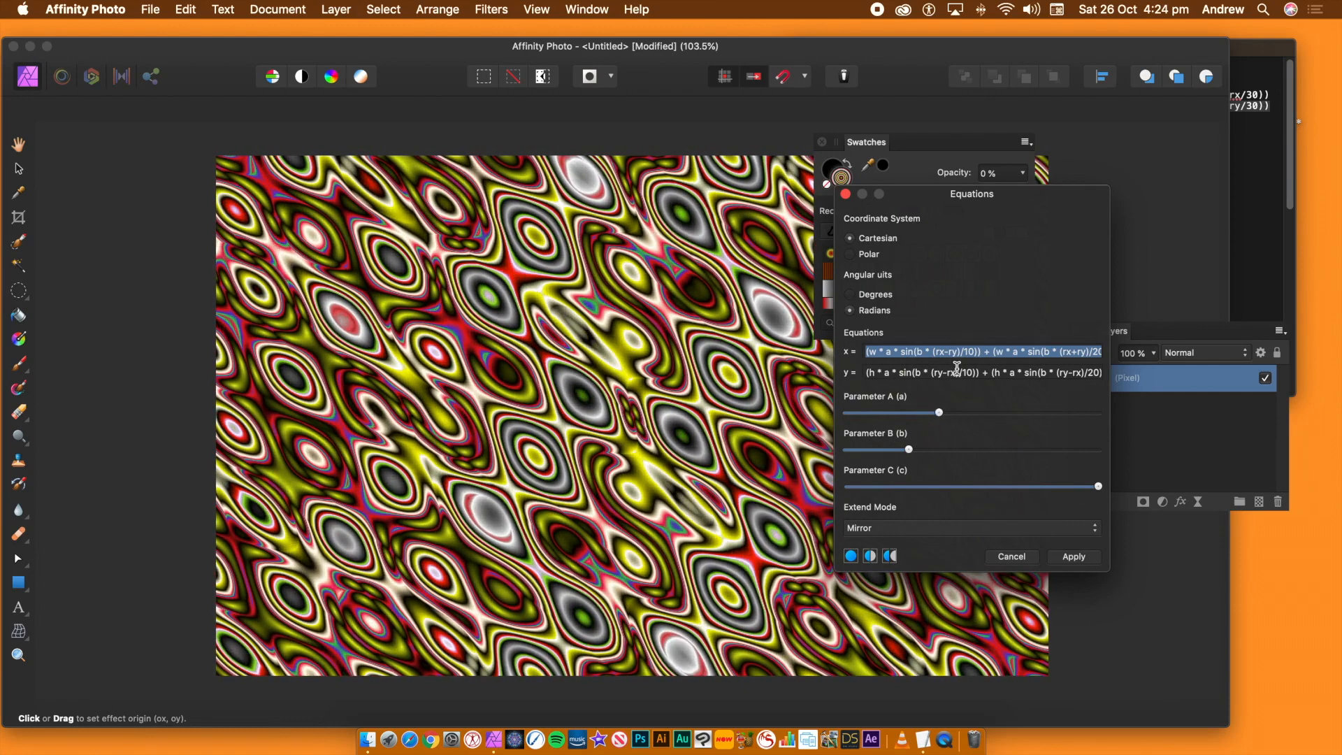
- Scale rx in the x equation's first sine term, trying a factor of 2.3 before settling on 0.2
{"action": "left_click", "coordinate": [934, 351]}
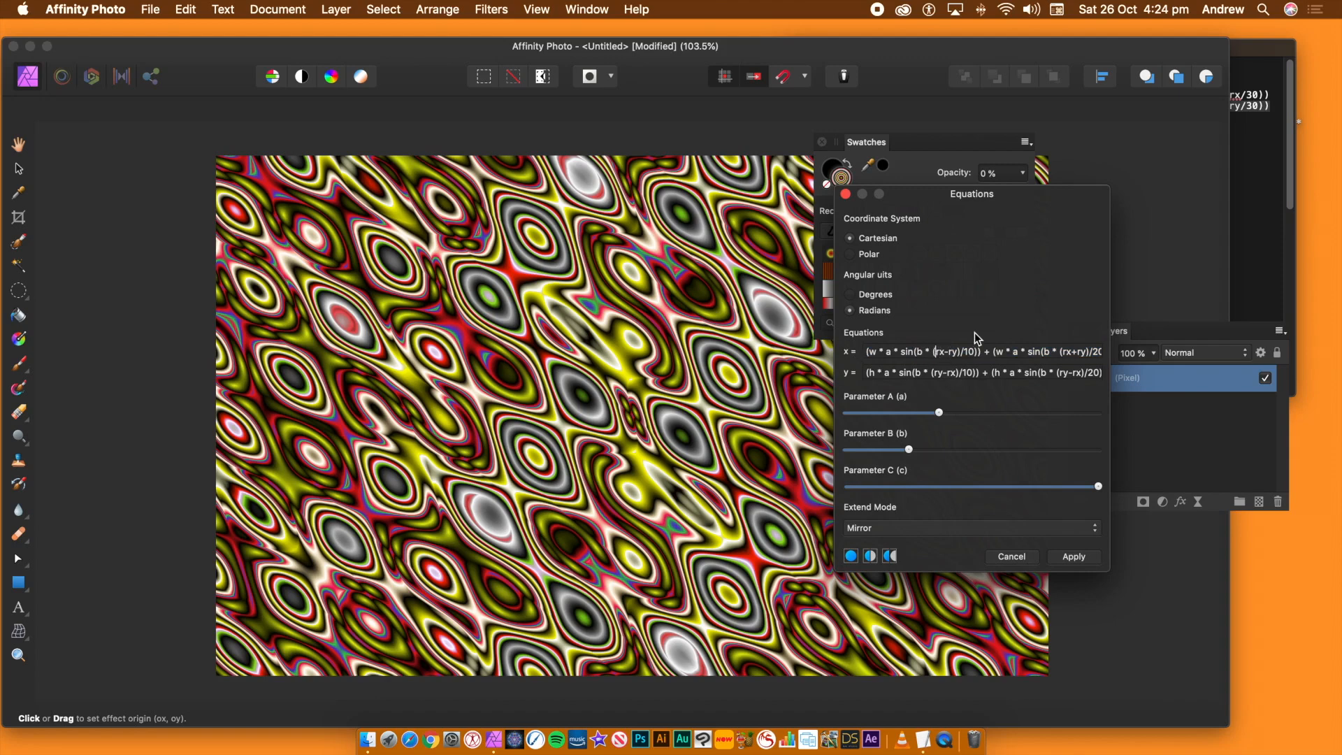
{"action": "type", "text": "2.3*"}
{"action": "key", "text": "Tab"}
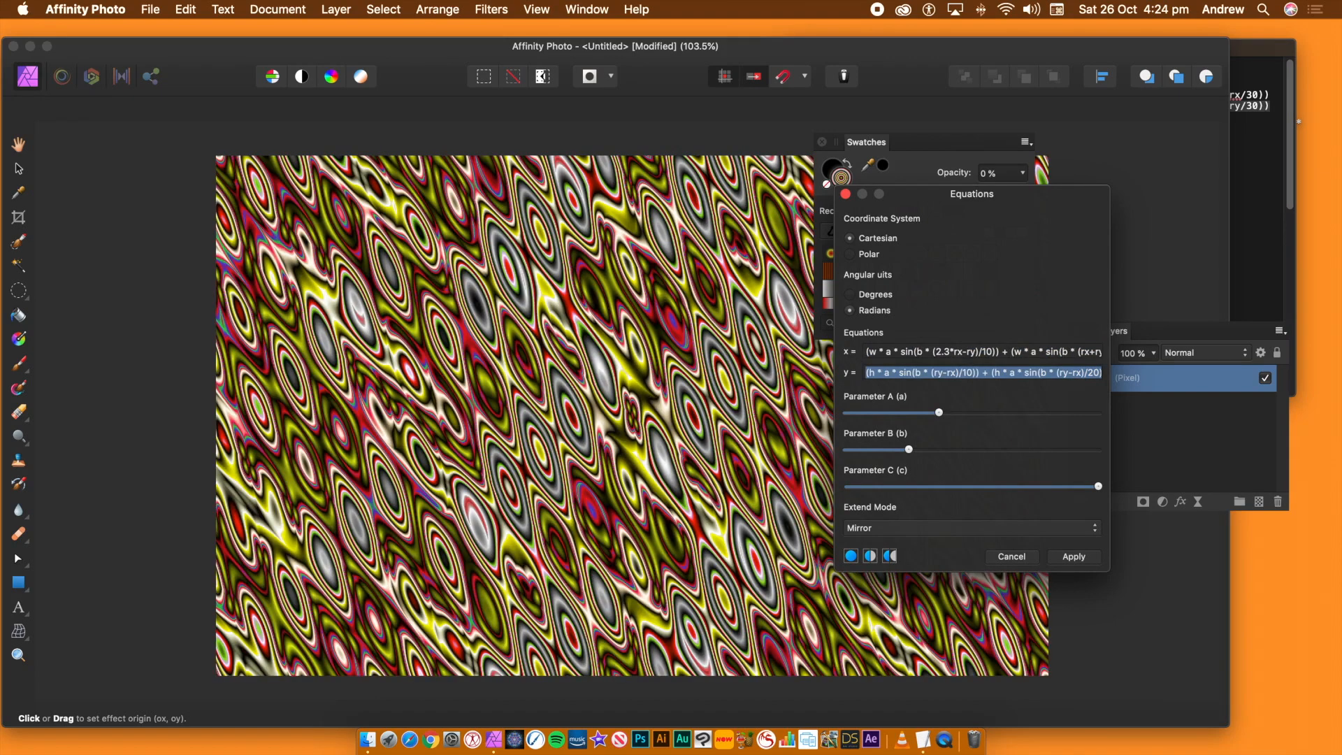
{"action": "double_click", "coordinate": [944, 351]}
{"action": "type", "text": "0.2"}
{"action": "key", "text": "Tab"}
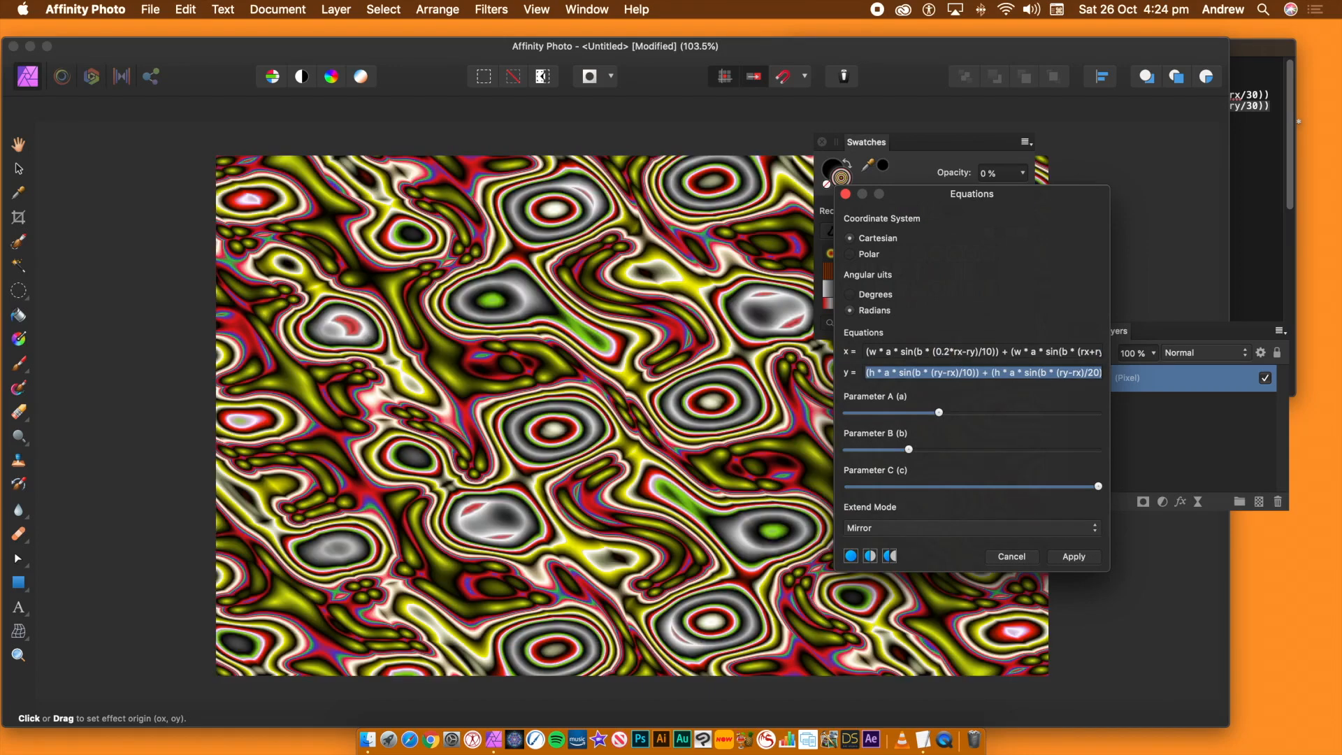
- Multiply ry by 0.5 in the first sine term of the x equation
{"action": "left_click", "coordinate": [968, 352]}
{"action": "type", "text": "0.5*"}
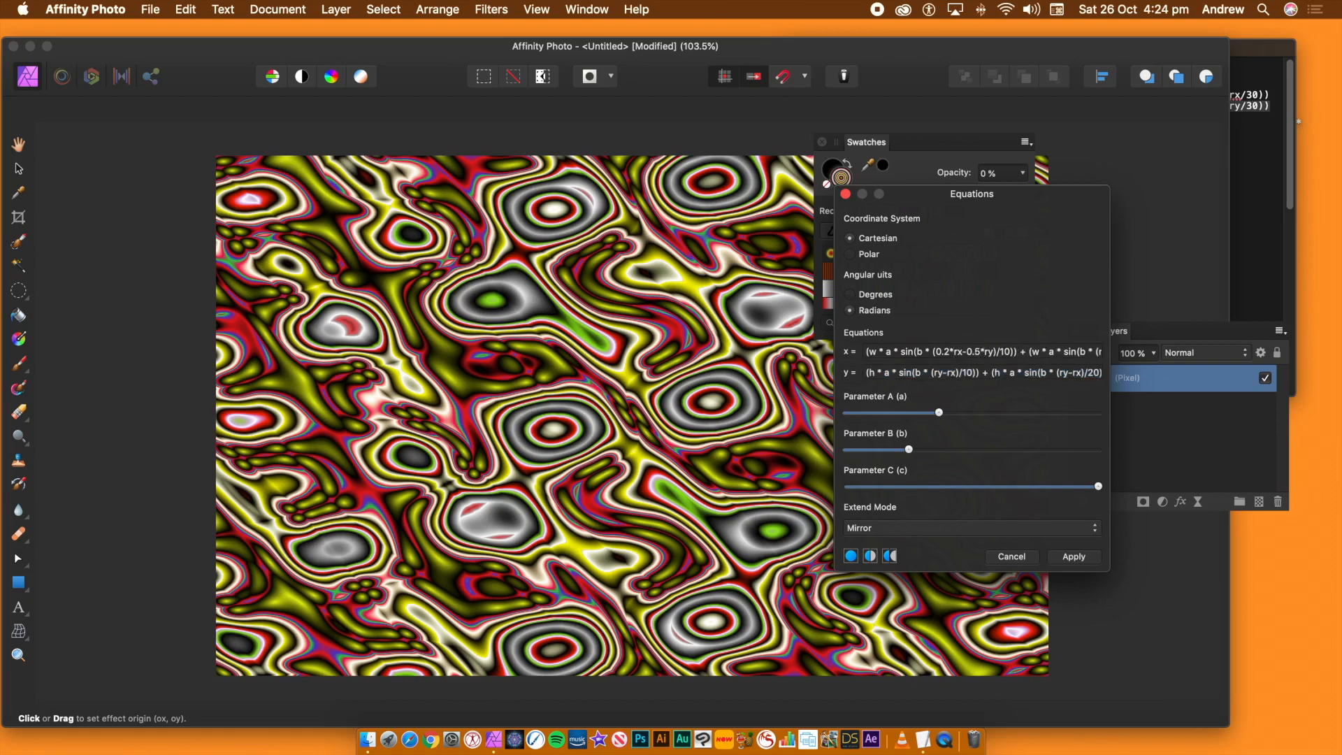
{"action": "key", "text": "Tab"}
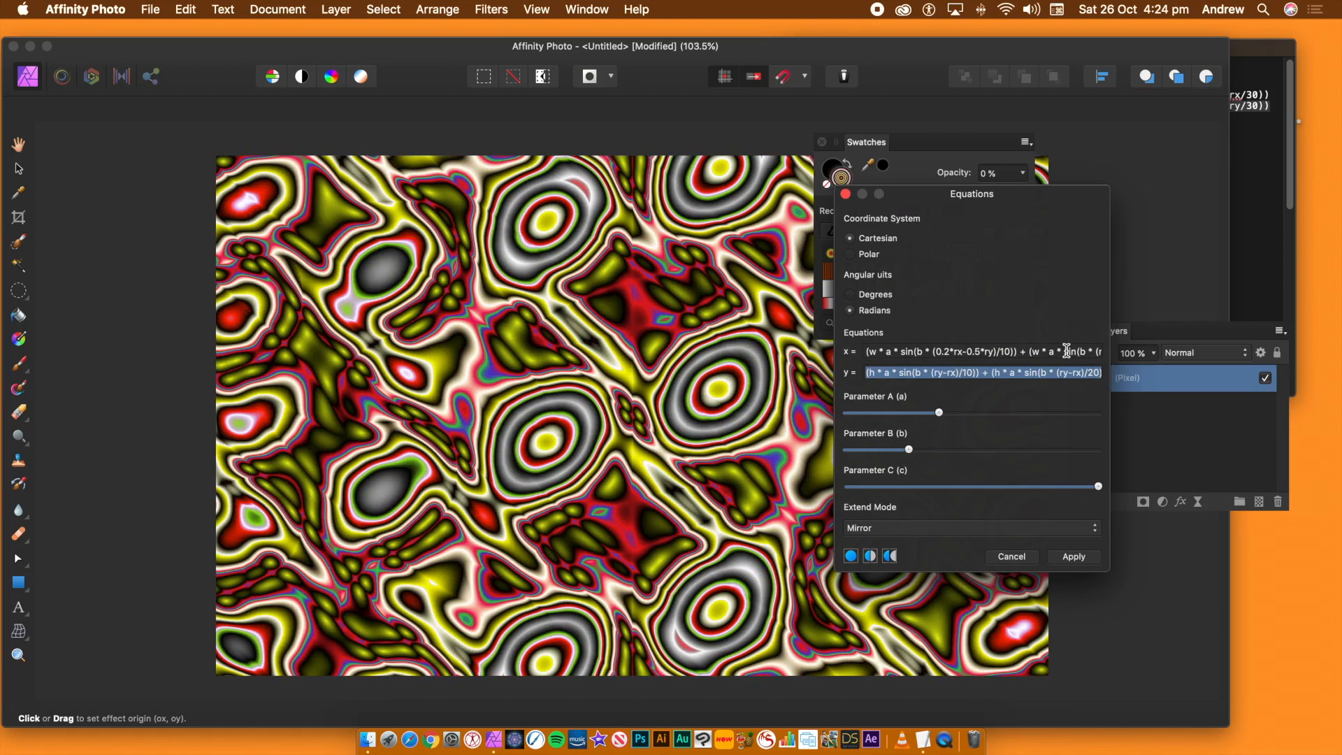
- In the x equation's first sine term, replace the ry after 0.5* with (ry-0.4*rx)
{"action": "left_click", "coordinate": [1066, 351]}
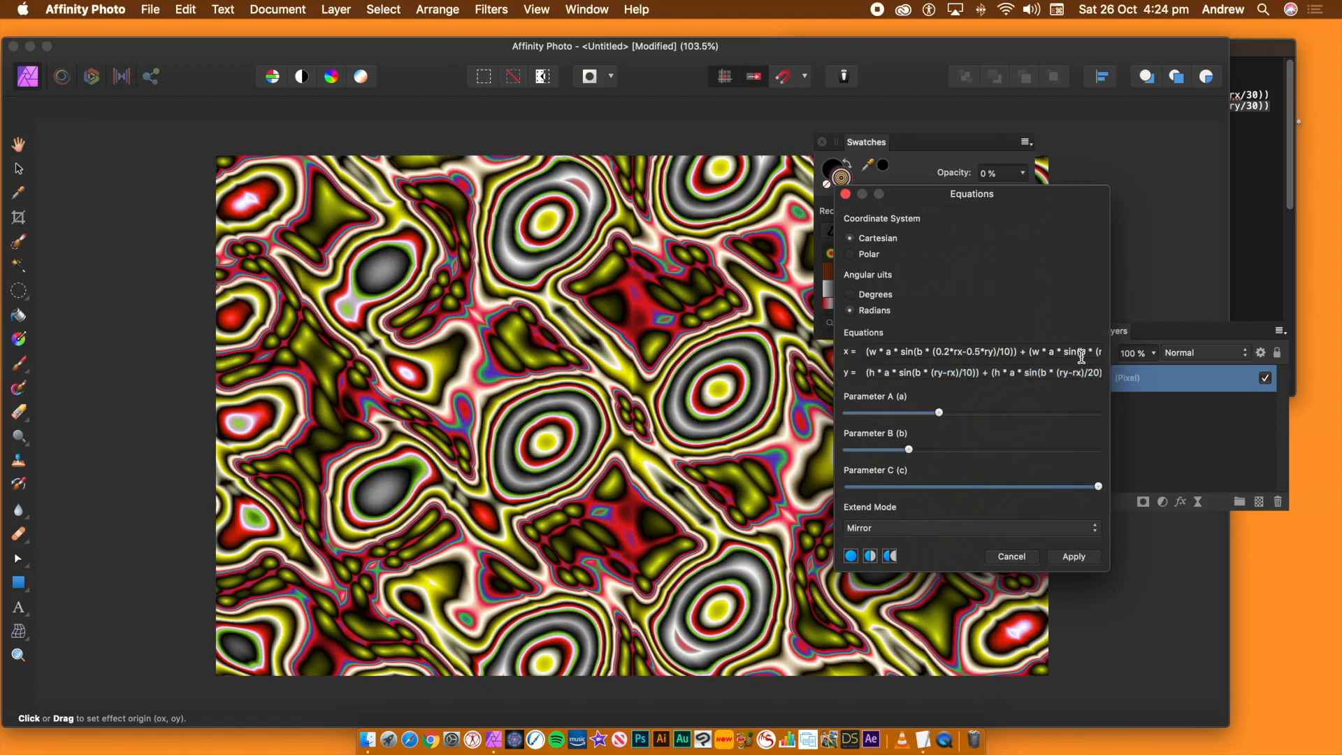
{"action": "left_click", "coordinate": [986, 351]}
{"action": "type", "text": "(ry-rx)"}
{"action": "key", "text": "Tab"}
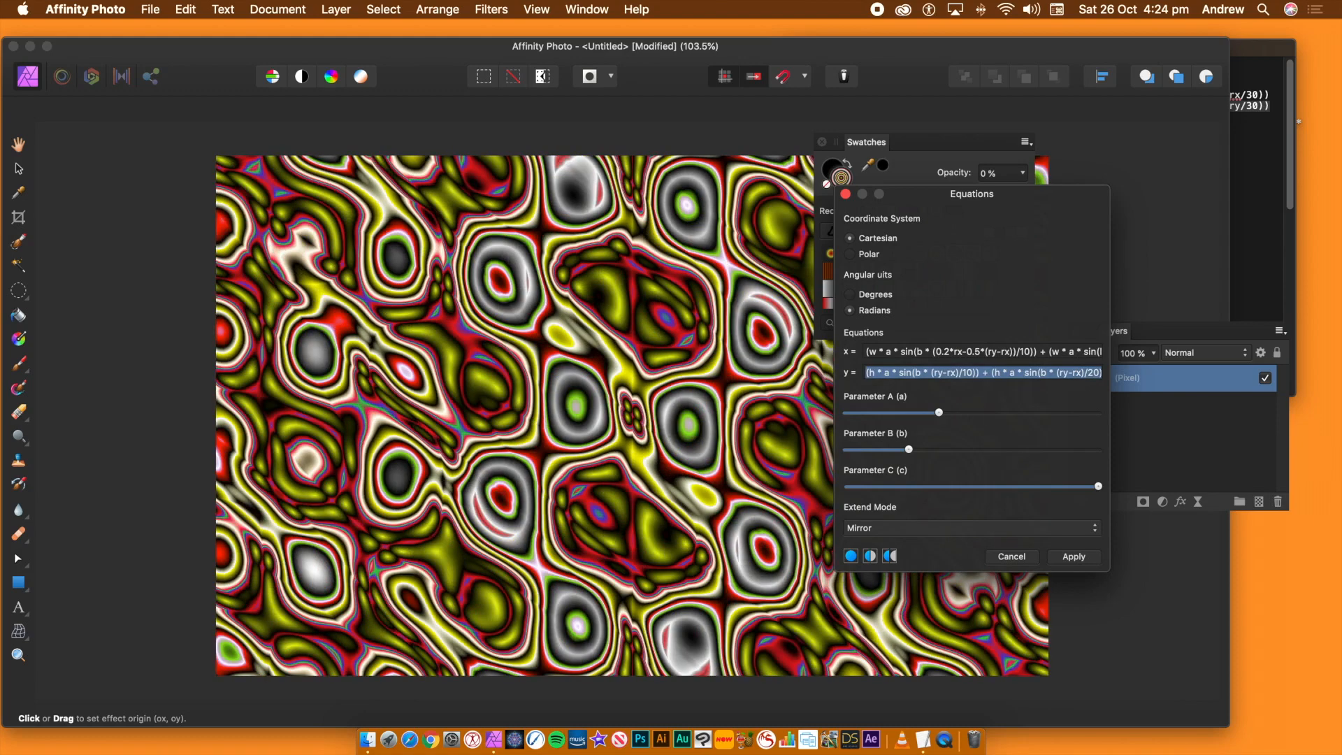
{"action": "left_click", "coordinate": [1001, 352]}
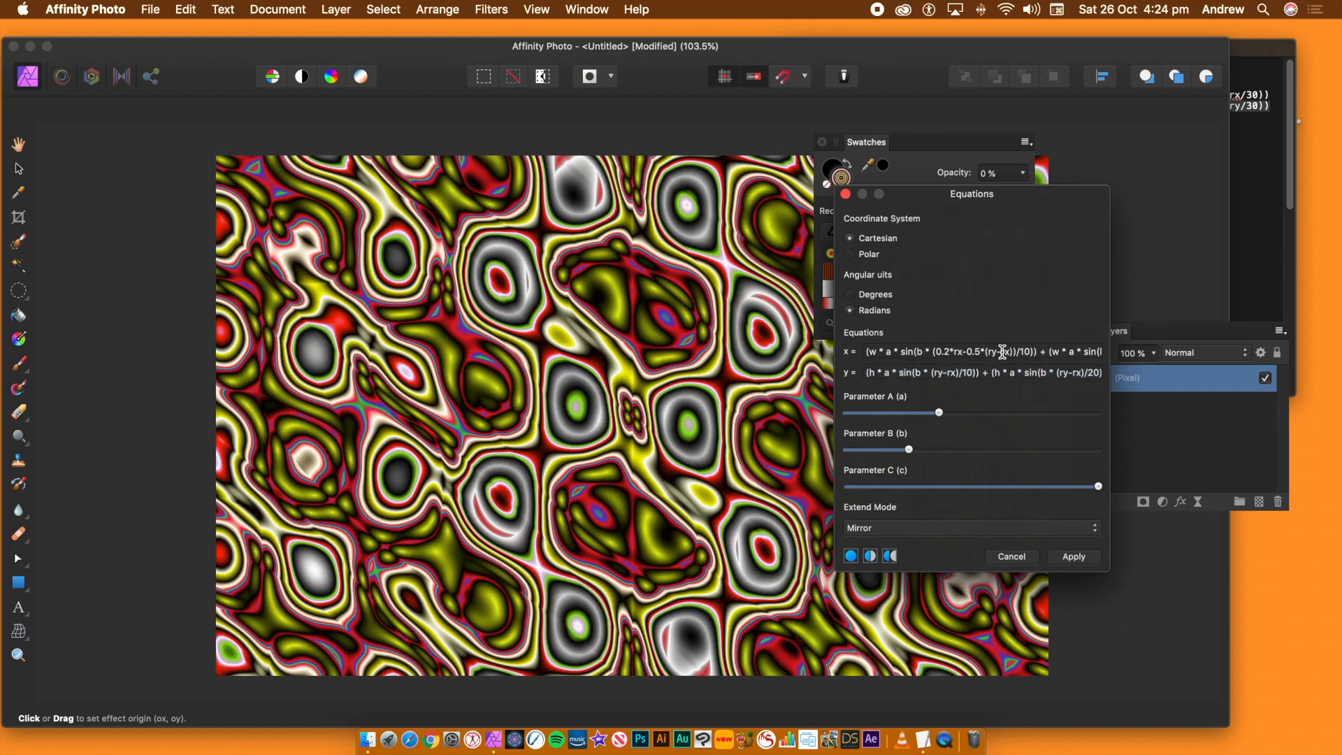
{"action": "type", "text": "0.4*"}
{"action": "key", "text": "Tab"}
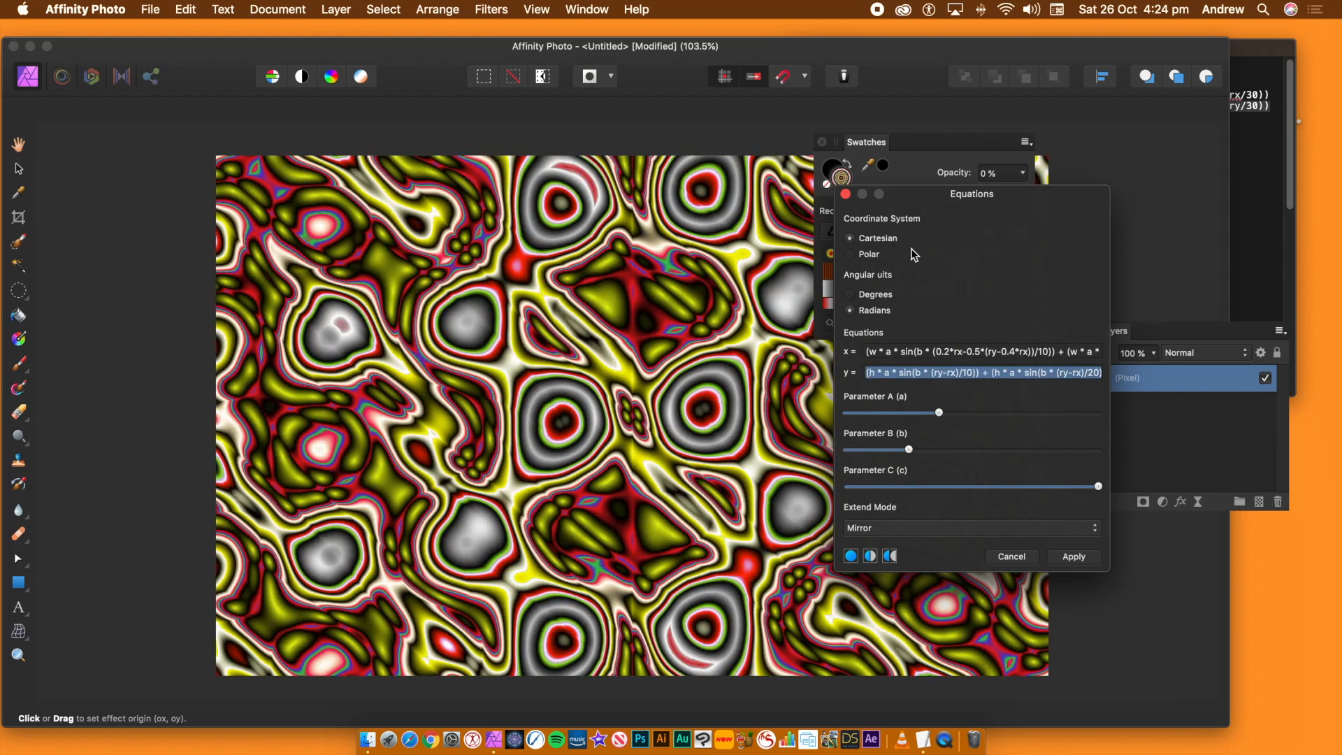
- Raise parameter A to nearly half its range, lower parameter B slightly, and apply the Equations filter
{"action": "left_click_drag", "start_coordinate": [937, 414], "coordinate": [901, 449]}
{"action": "left_click_drag", "start_coordinate": [955, 412], "coordinate": [958, 412]}
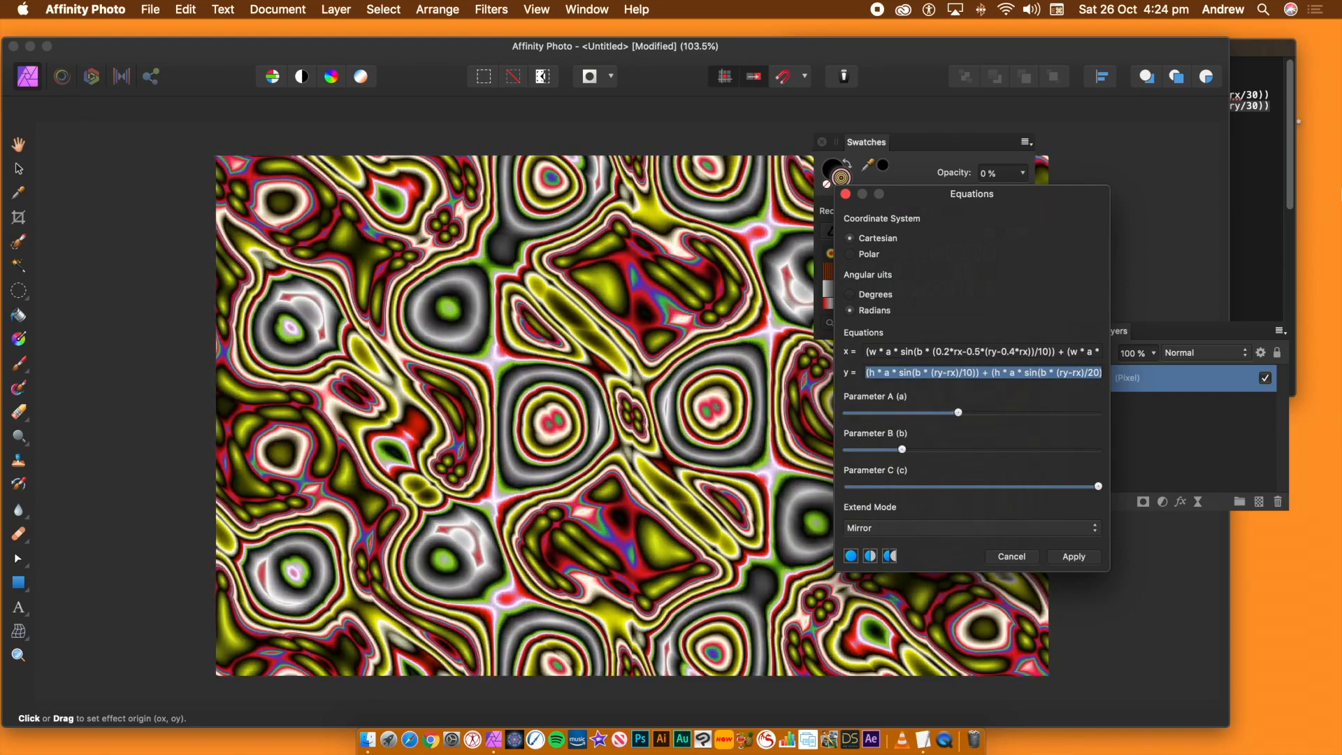
{"action": "left_click", "coordinate": [1074, 557]}
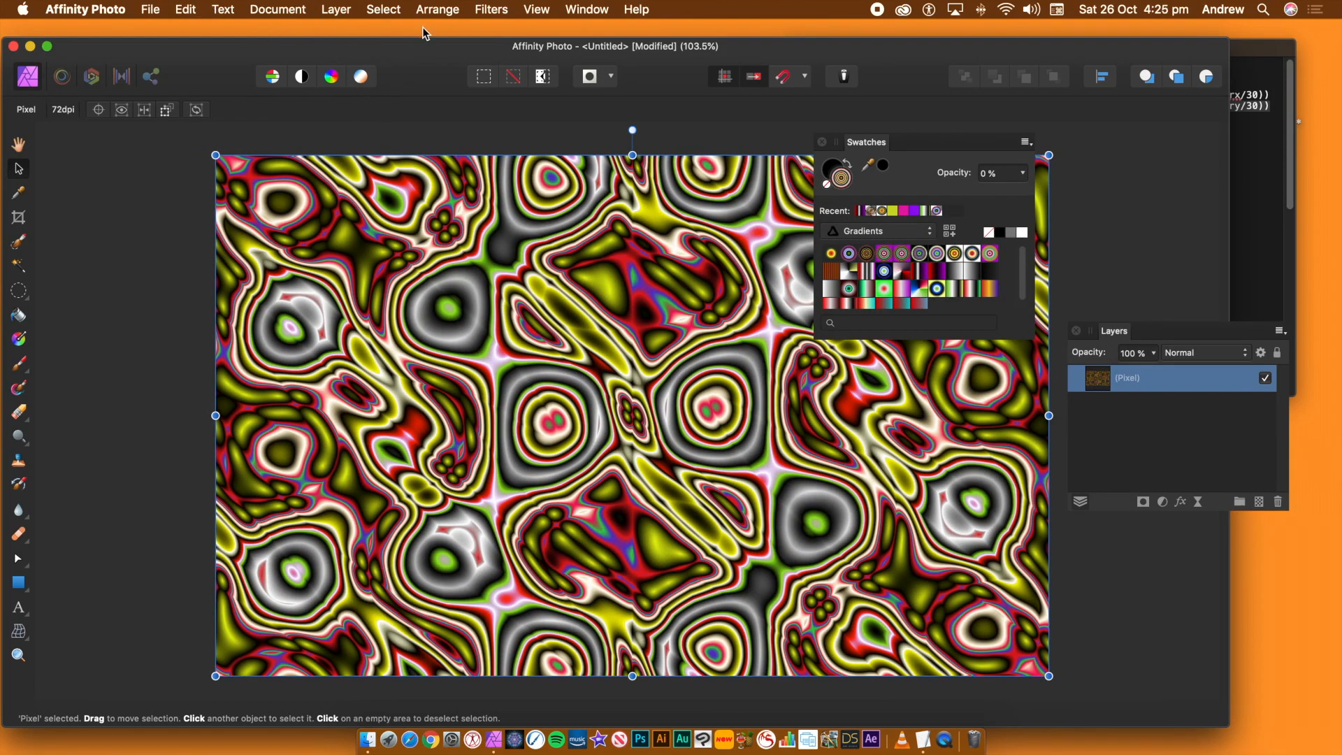
- Fill the pixel layer with a rainbow radial gradient preset, centred above the canvas middle and ending beyond its lower-right corner
{"action": "left_click", "coordinate": [19, 339]}
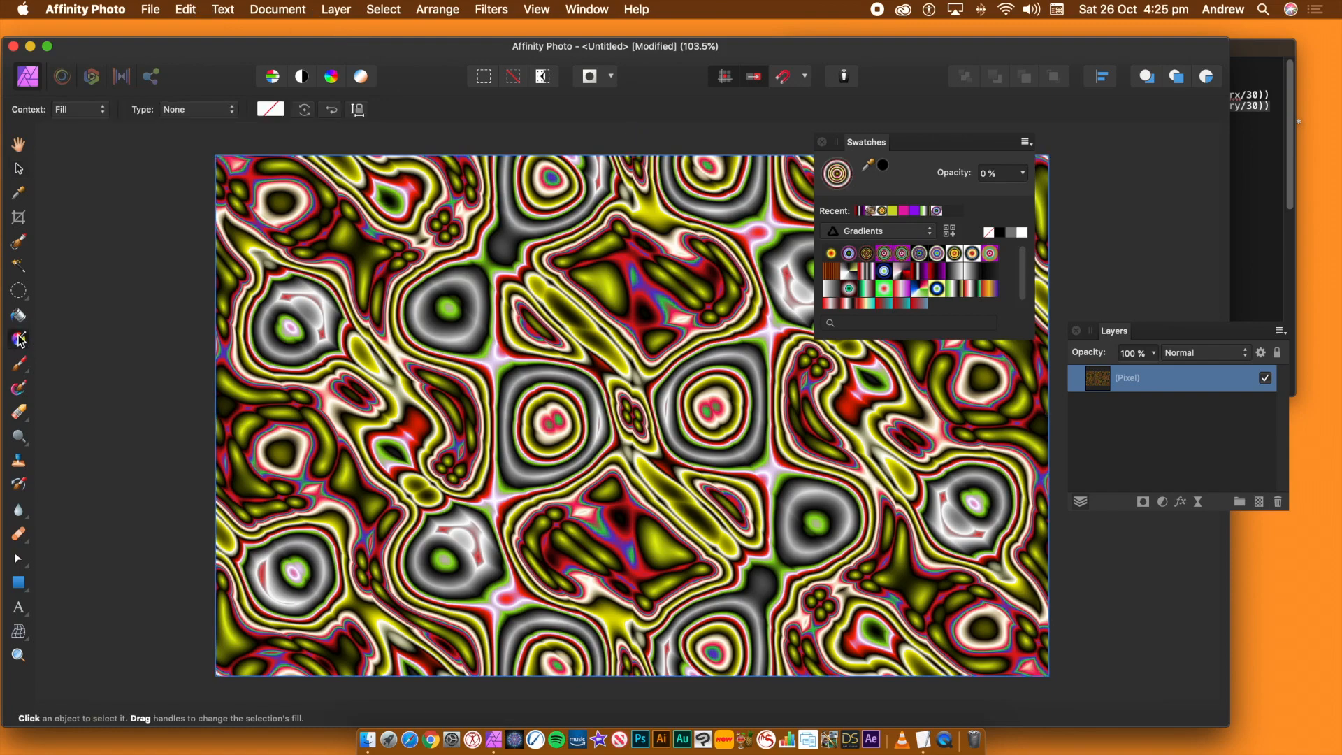
{"action": "left_click_drag", "start_coordinate": [554, 292], "coordinate": [830, 446]}
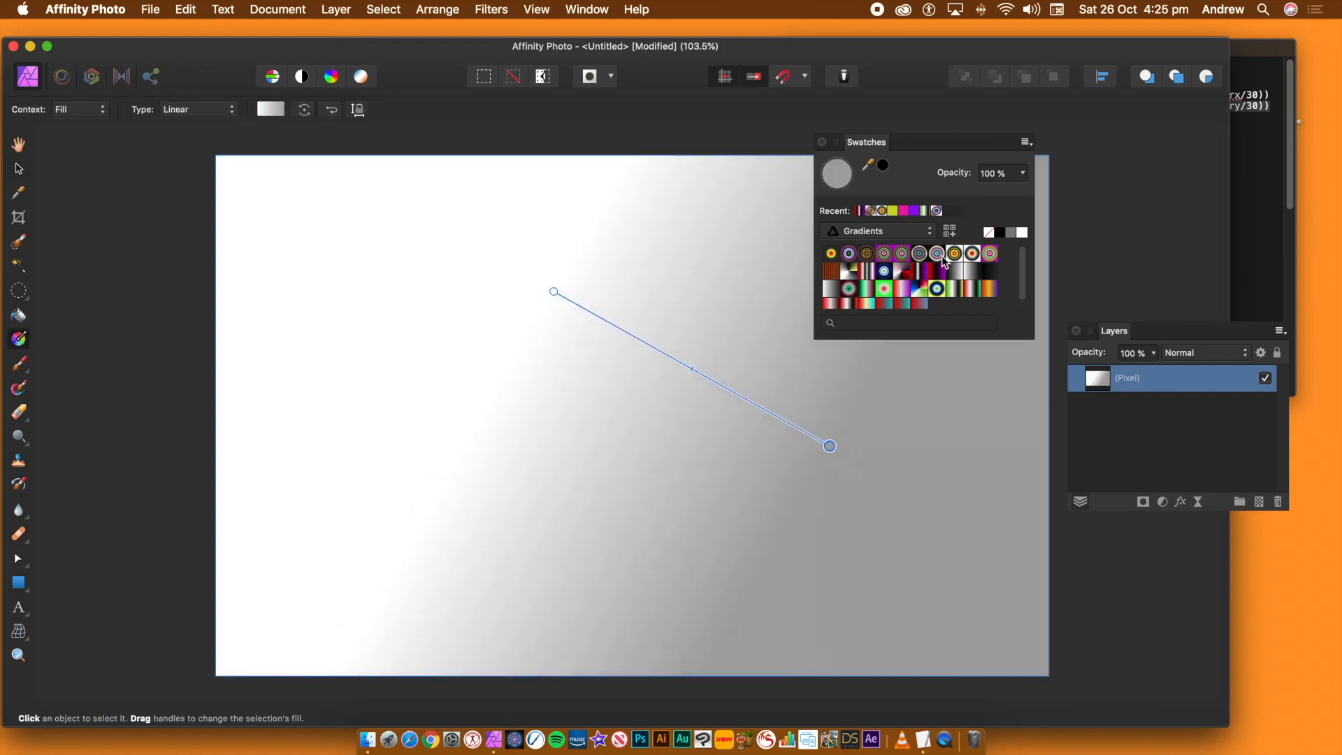
{"action": "left_click", "coordinate": [943, 259]}
{"action": "left_click_drag", "start_coordinate": [830, 446], "coordinate": [1164, 585]}
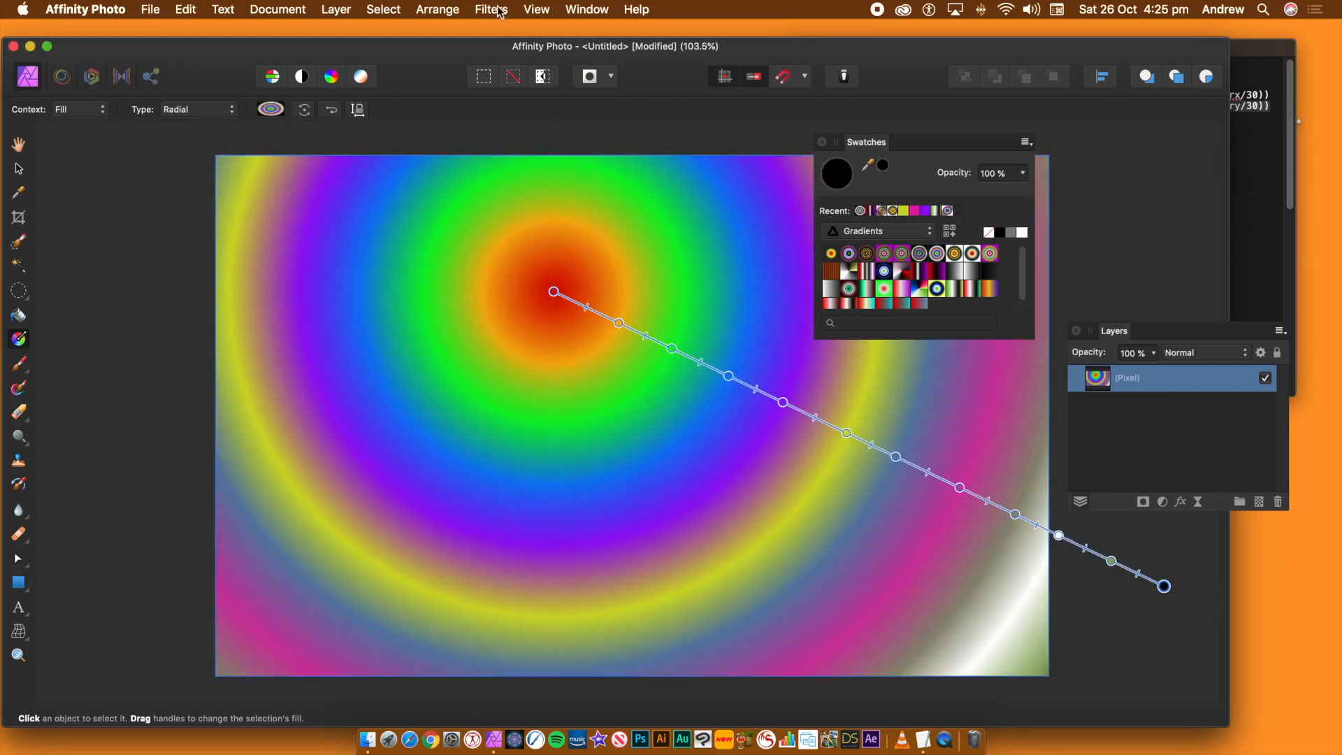
- Try repeating the Equations filter twice on the rainbow gradient, and undo both applications
{"action": "left_click", "coordinate": [18, 170]}
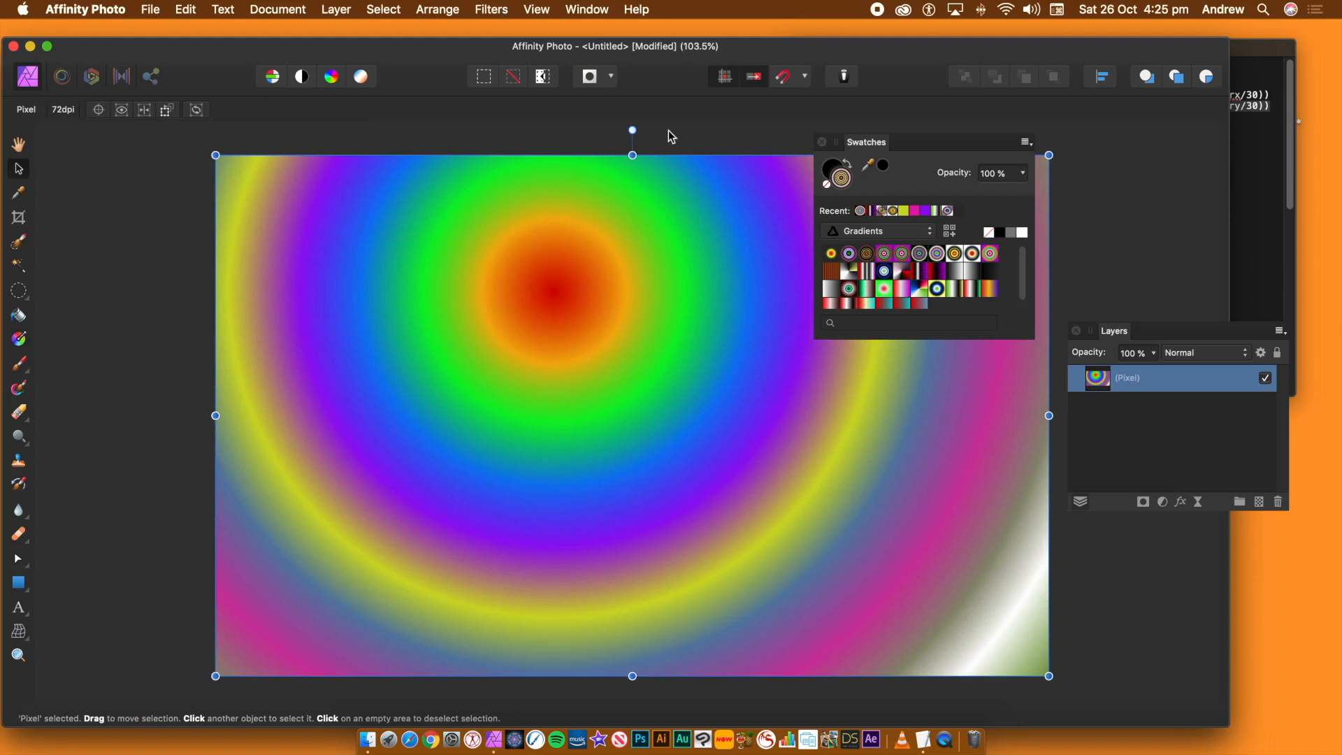
{"action": "left_click", "coordinate": [488, 11]}
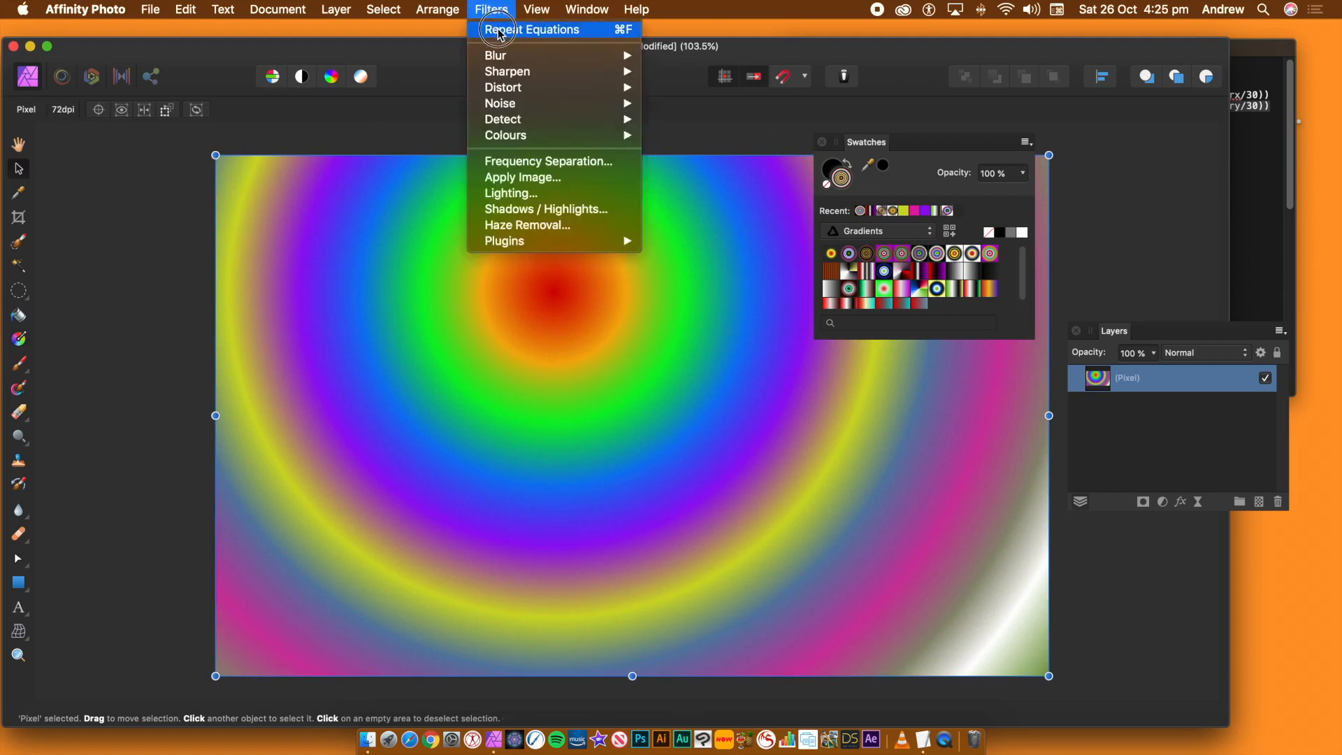
{"action": "left_click", "coordinate": [500, 32]}
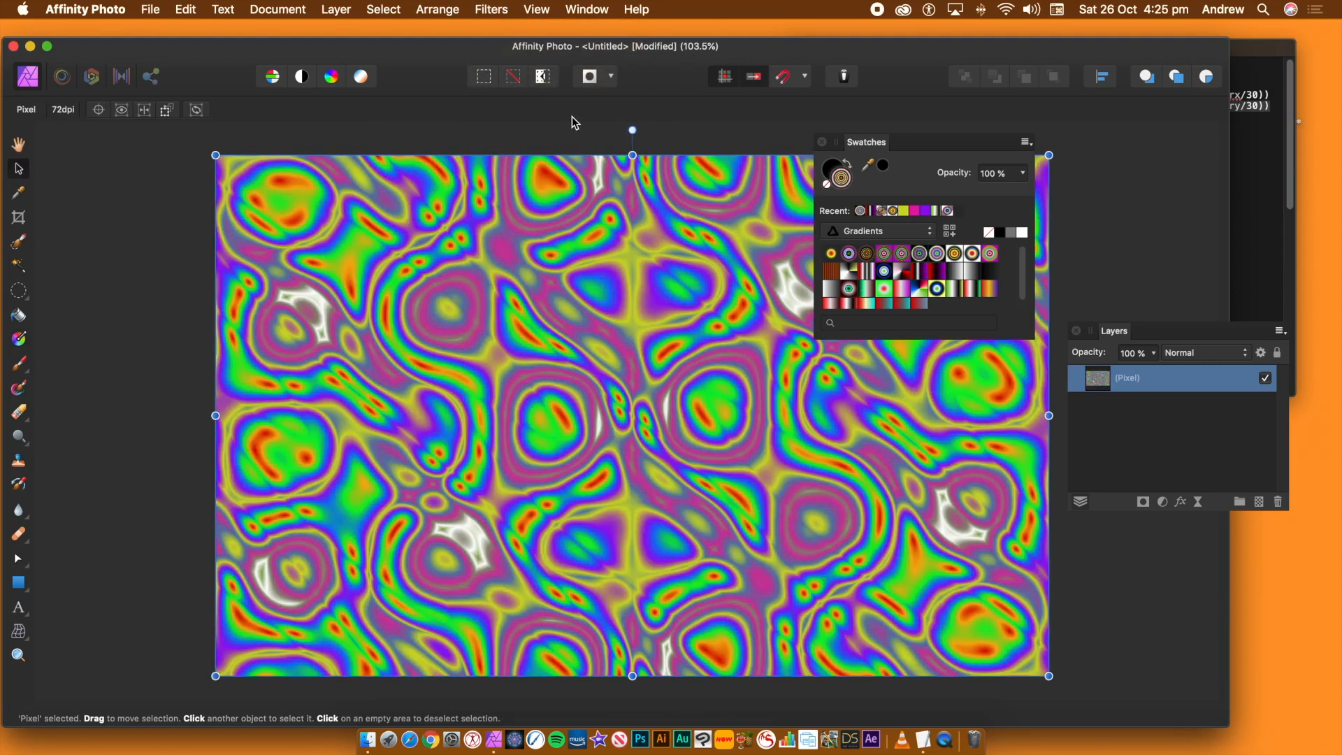
{"action": "left_click", "coordinate": [491, 9]}
{"action": "left_click", "coordinate": [493, 31]}
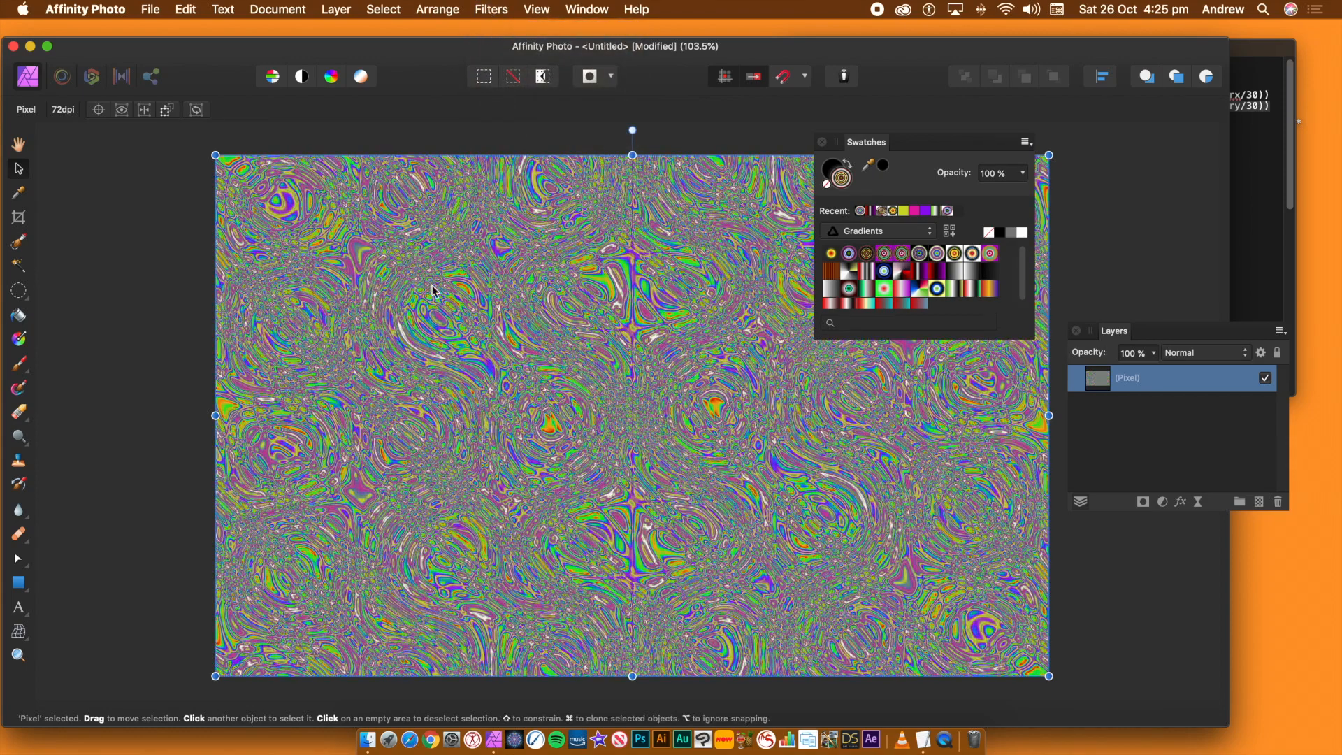
{"action": "key", "text": "super+z"}
{"action": "key", "text": "super+z"}
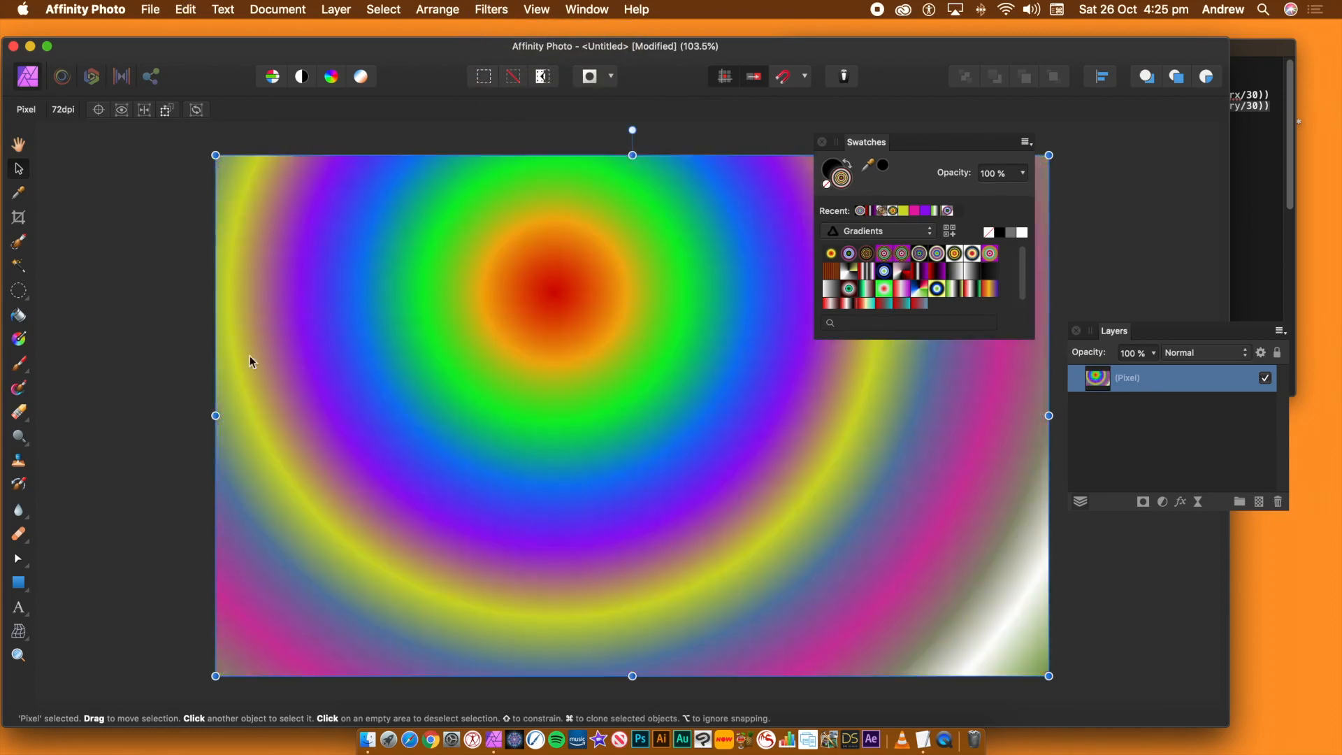
- Refill the layer with the yellow, red and black radial gradient preset, from above centre to beyond the lower-right corner, and repeat the Equations filter
{"action": "left_click", "coordinate": [18, 340]}
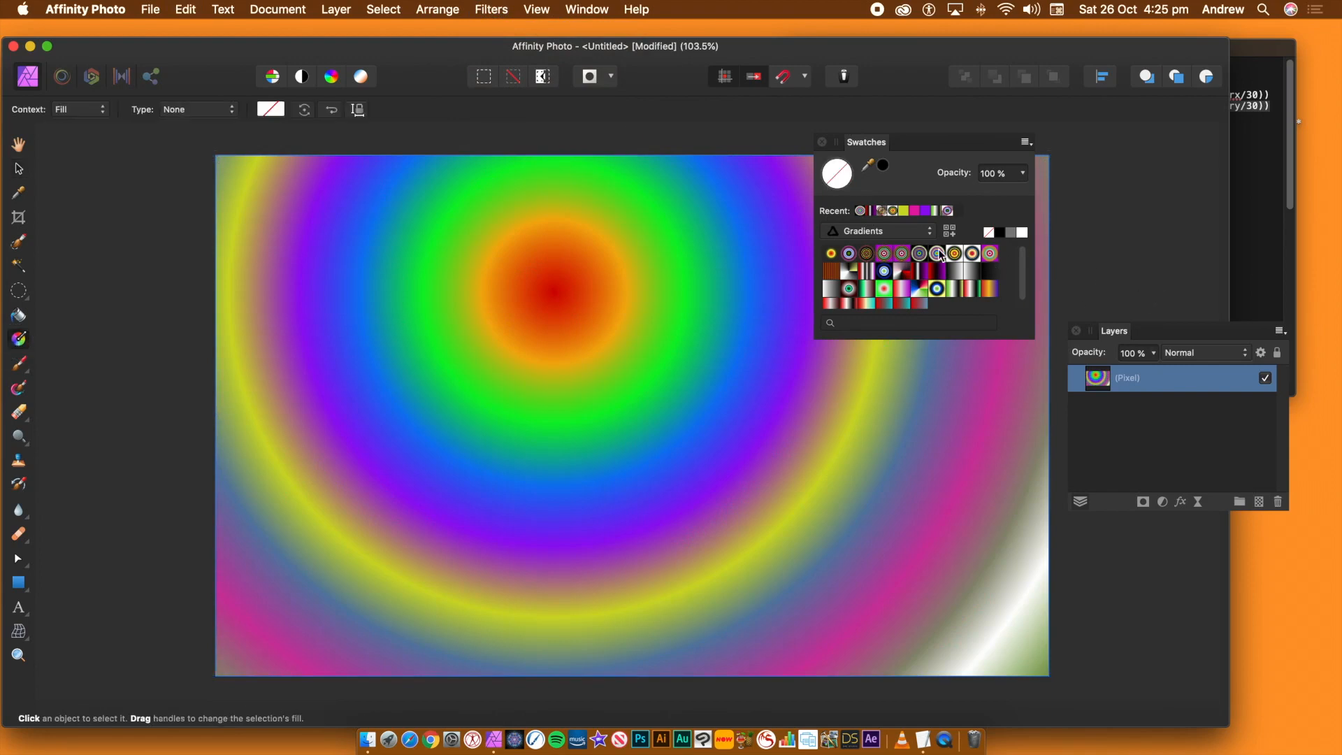
{"action": "left_click", "coordinate": [963, 255]}
{"action": "left_click_drag", "start_coordinate": [574, 315], "coordinate": [1143, 674]}
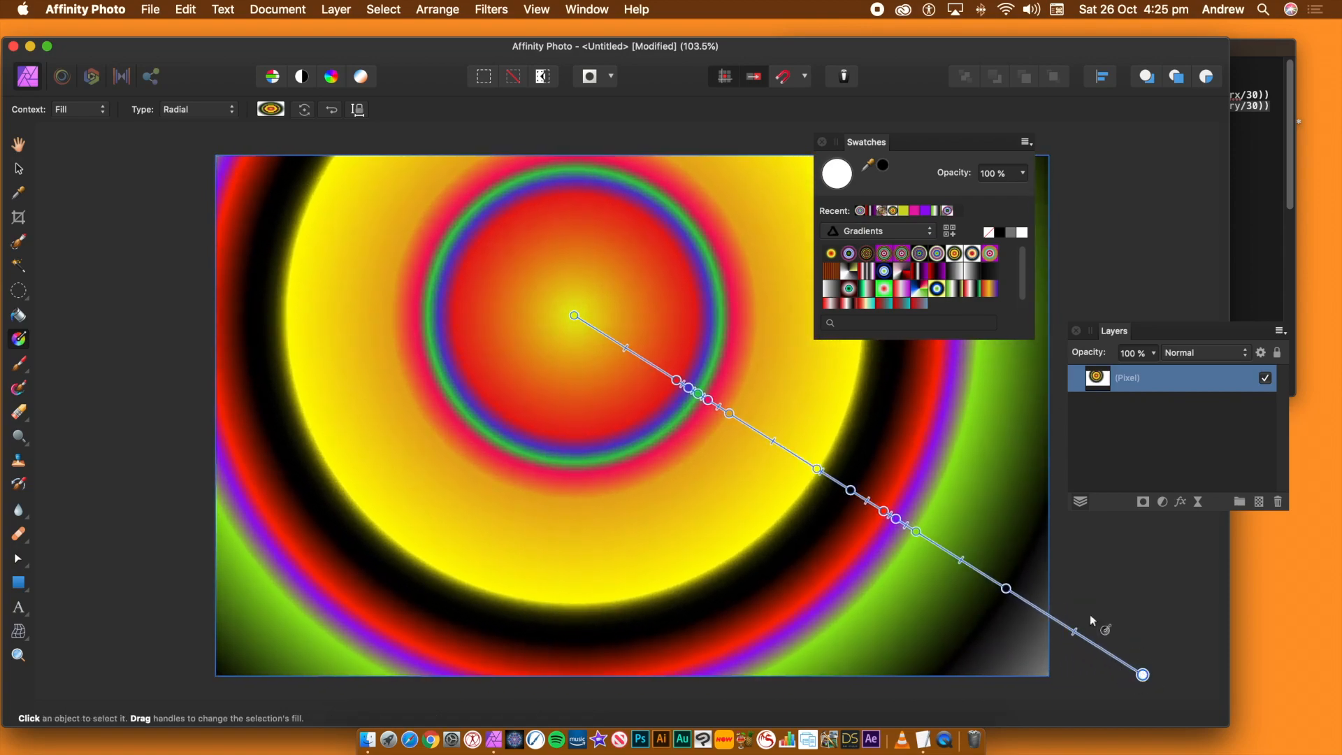
{"action": "left_click", "coordinate": [489, 9]}
{"action": "left_click", "coordinate": [496, 27]}
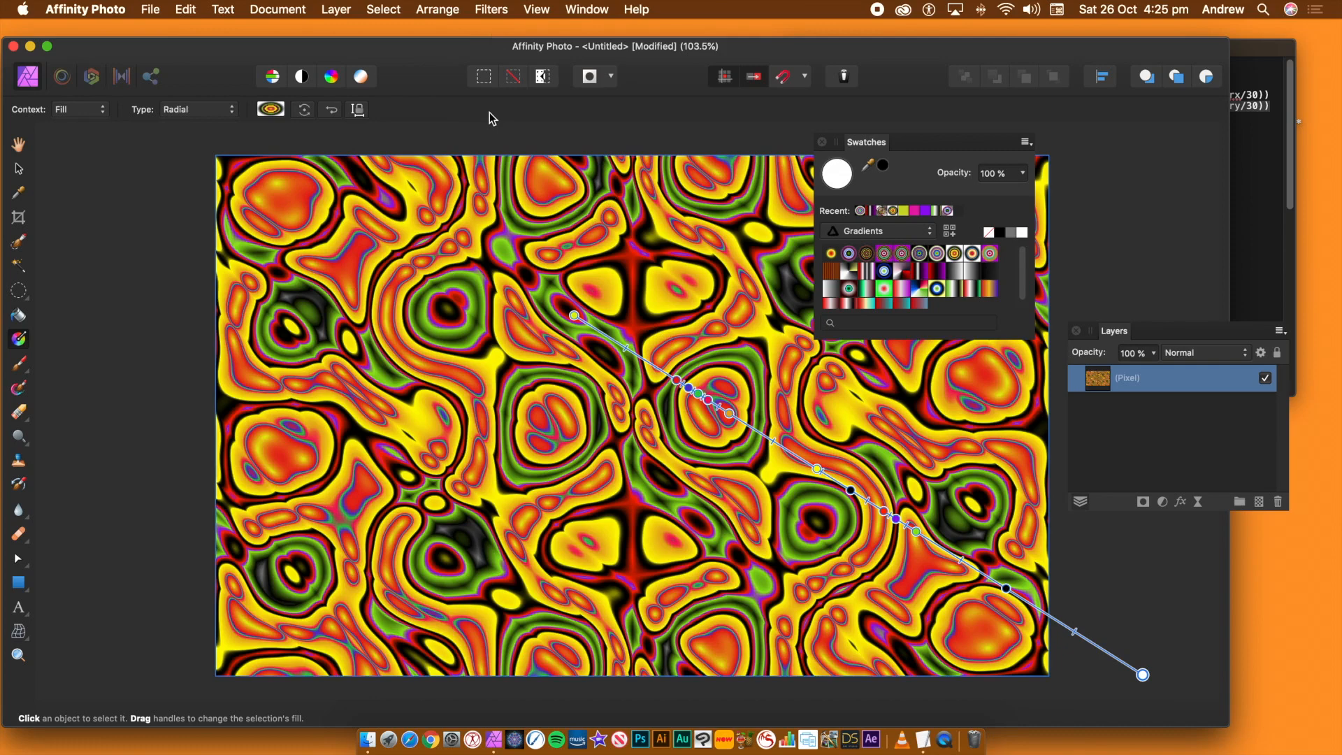
- Fade the Equations filter to 0 % with the Difference blend mode and apply the fade
{"action": "left_click", "coordinate": [339, 9]}
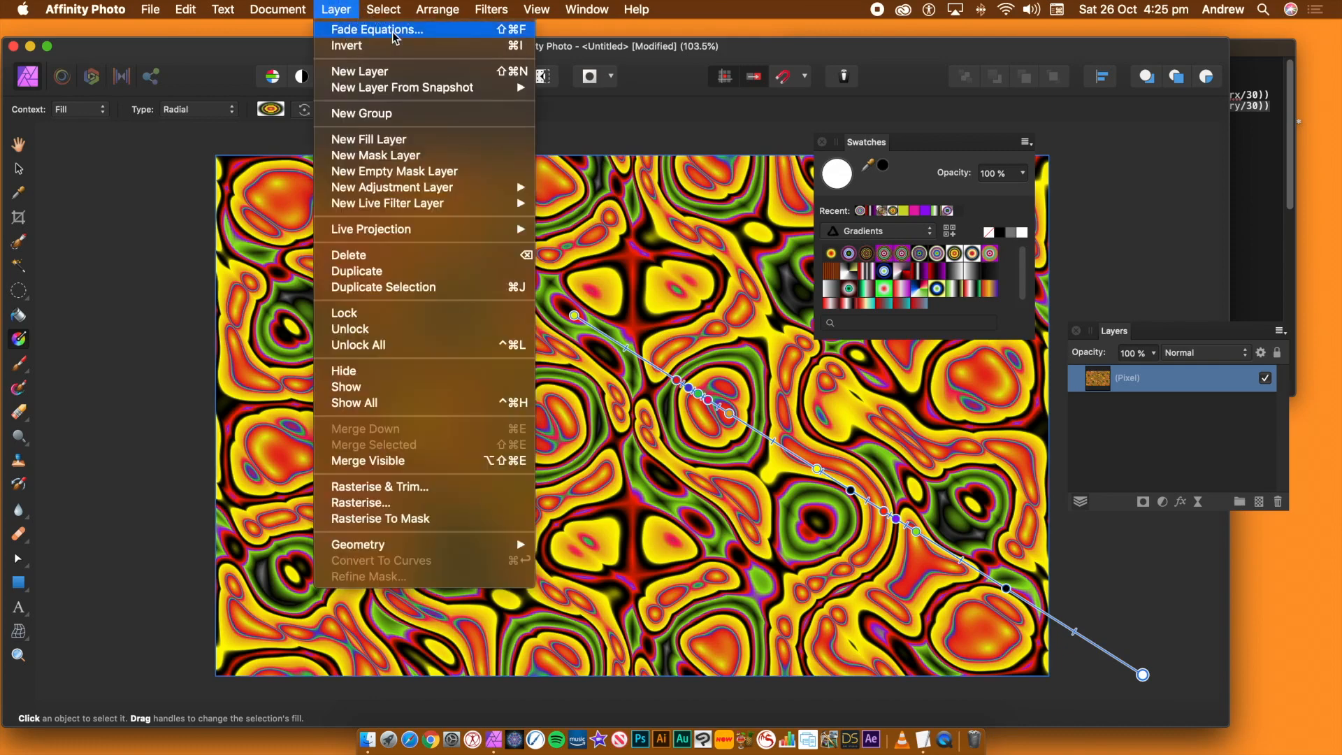
{"action": "left_click", "coordinate": [364, 32]}
{"action": "left_click_drag", "start_coordinate": [1066, 583], "coordinate": [750, 428]}
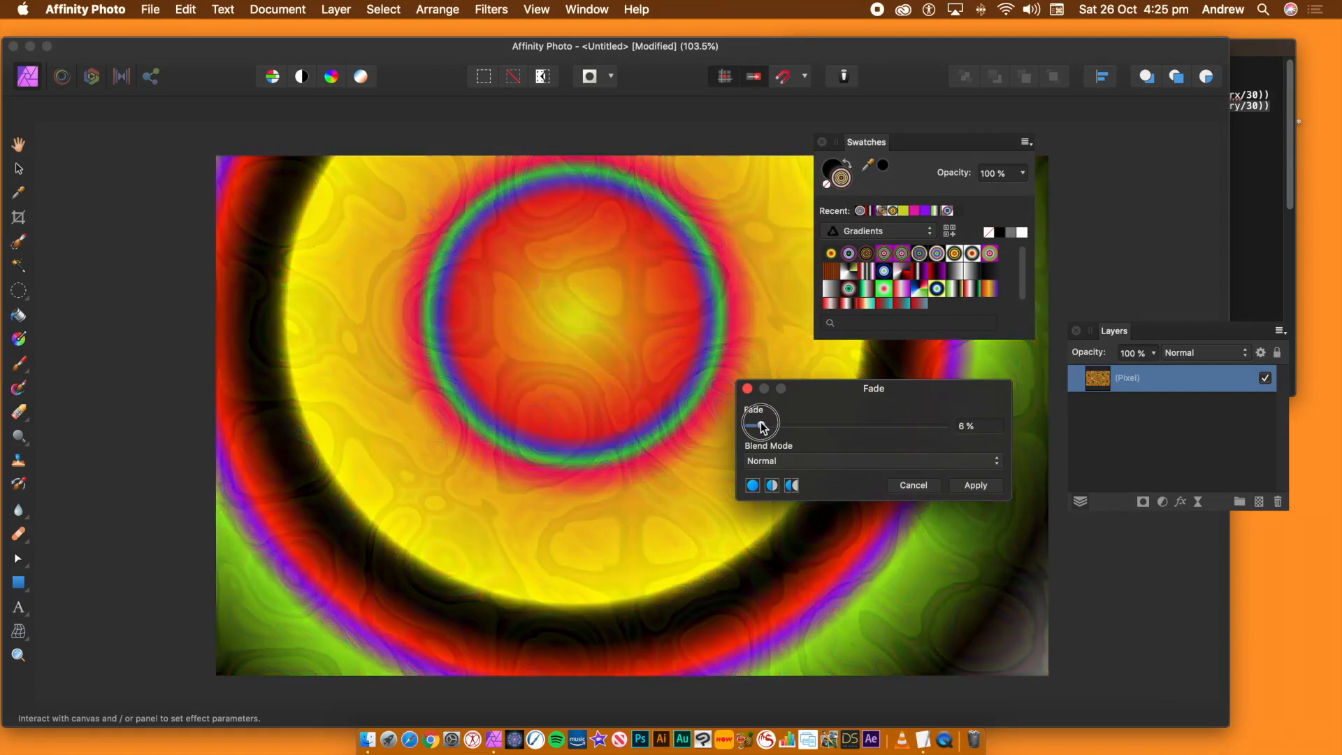
{"action": "left_click", "coordinate": [809, 461]}
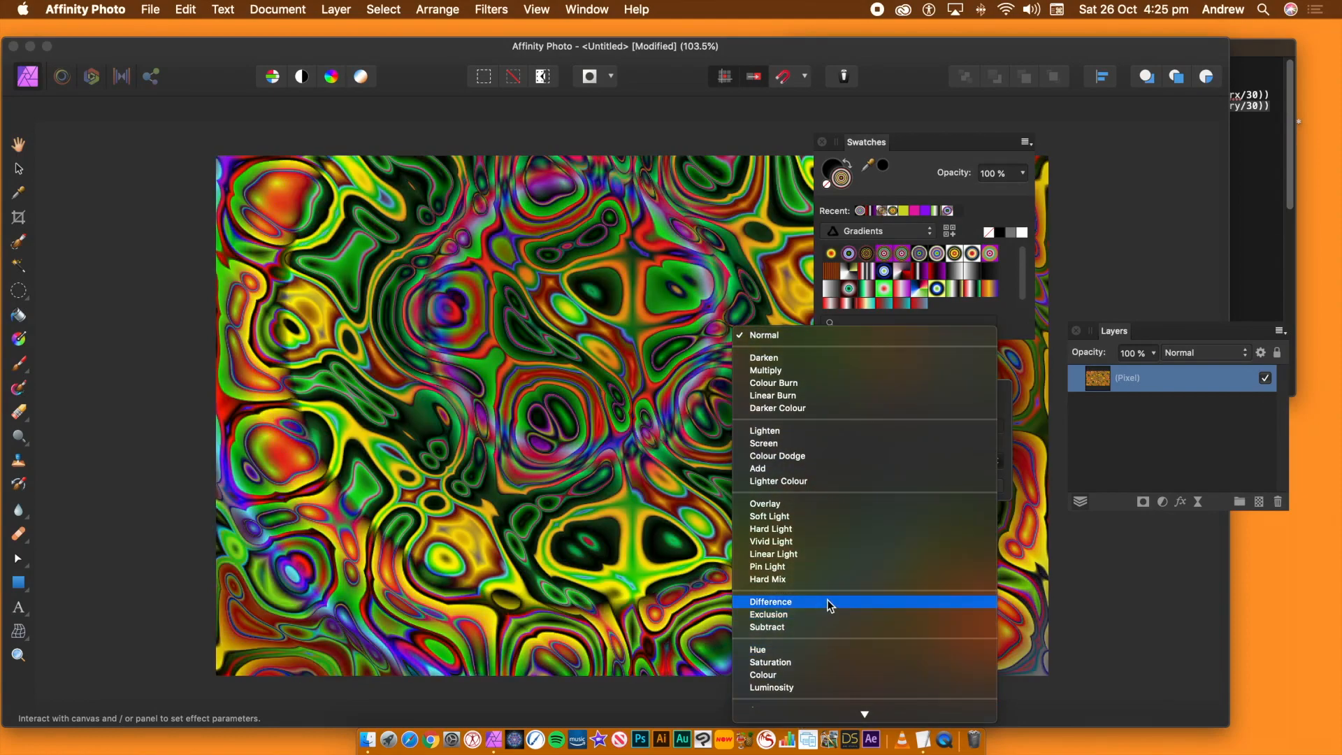
{"action": "left_click", "coordinate": [828, 603]}
{"action": "mouse_move", "coordinate": [750, 426]}
{"action": "left_mouse_down"}
{"action": "mouse_move", "coordinate": [908, 440]}
{"action": "mouse_move", "coordinate": [748, 425]}
{"action": "left_mouse_up"}
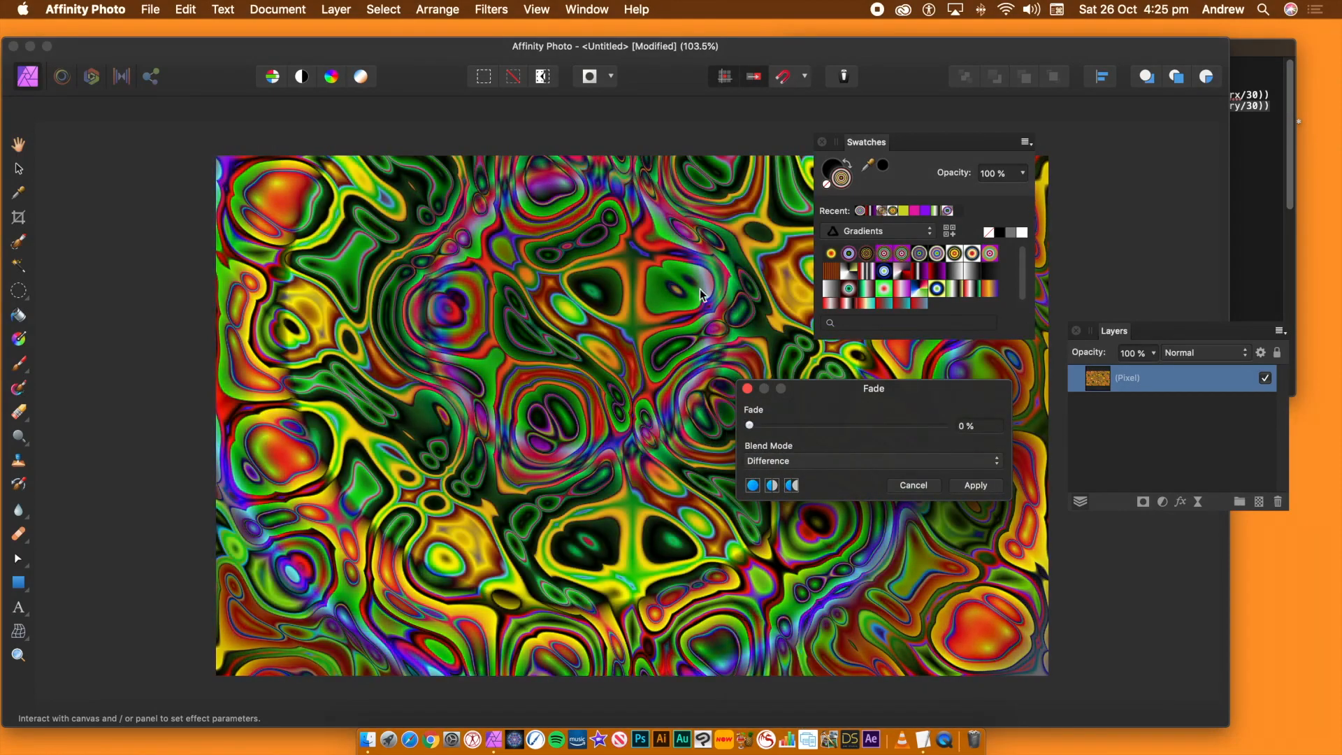
{"action": "left_click", "coordinate": [976, 485]}
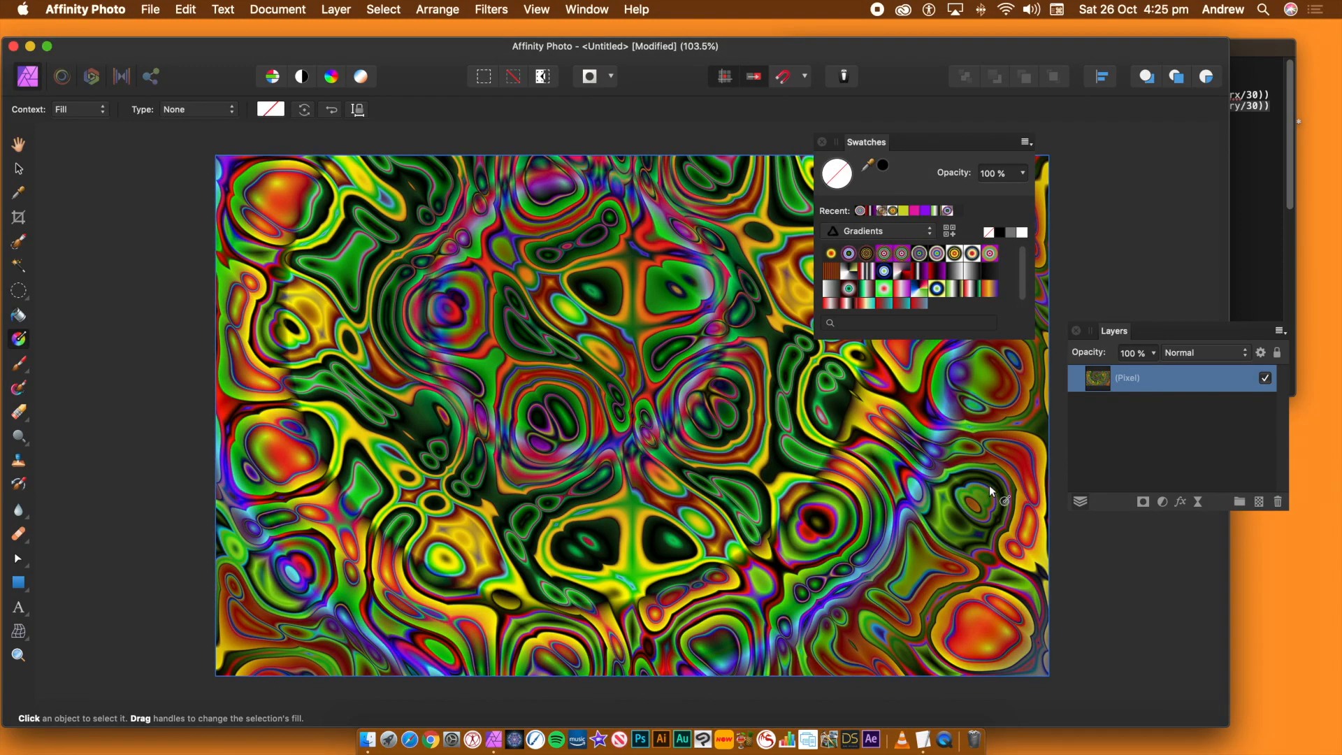
- Try repeating the Equations filter on the Difference-blended pattern, and undo it
{"action": "left_click", "coordinate": [492, 9]}
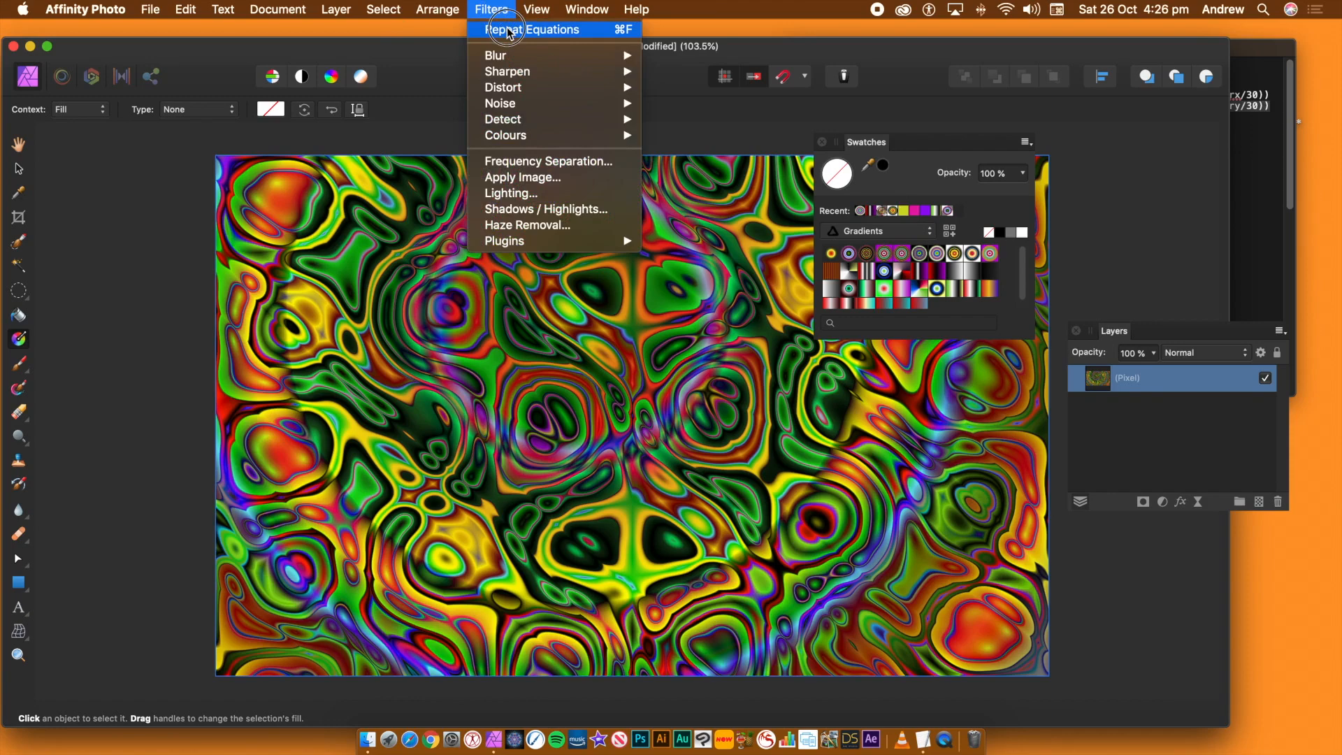
{"action": "left_click", "coordinate": [509, 31]}
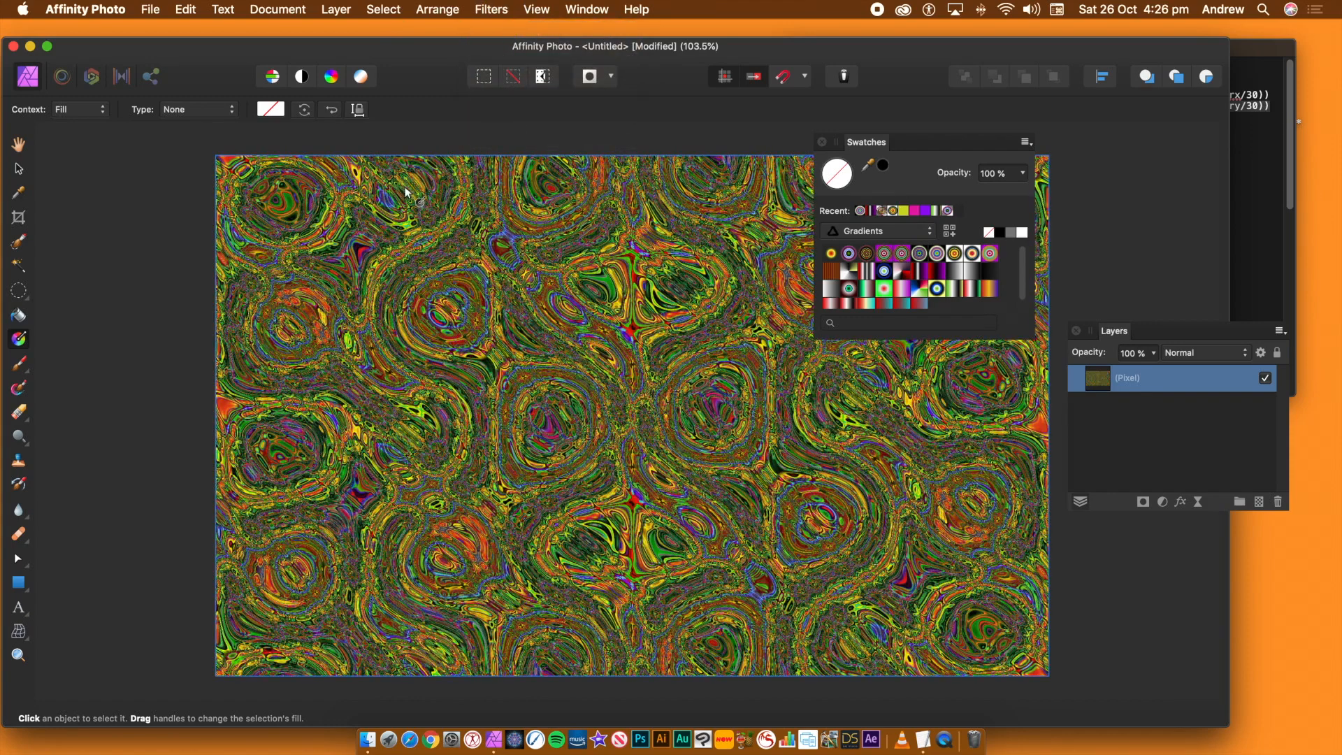
{"action": "key", "text": "super+z"}
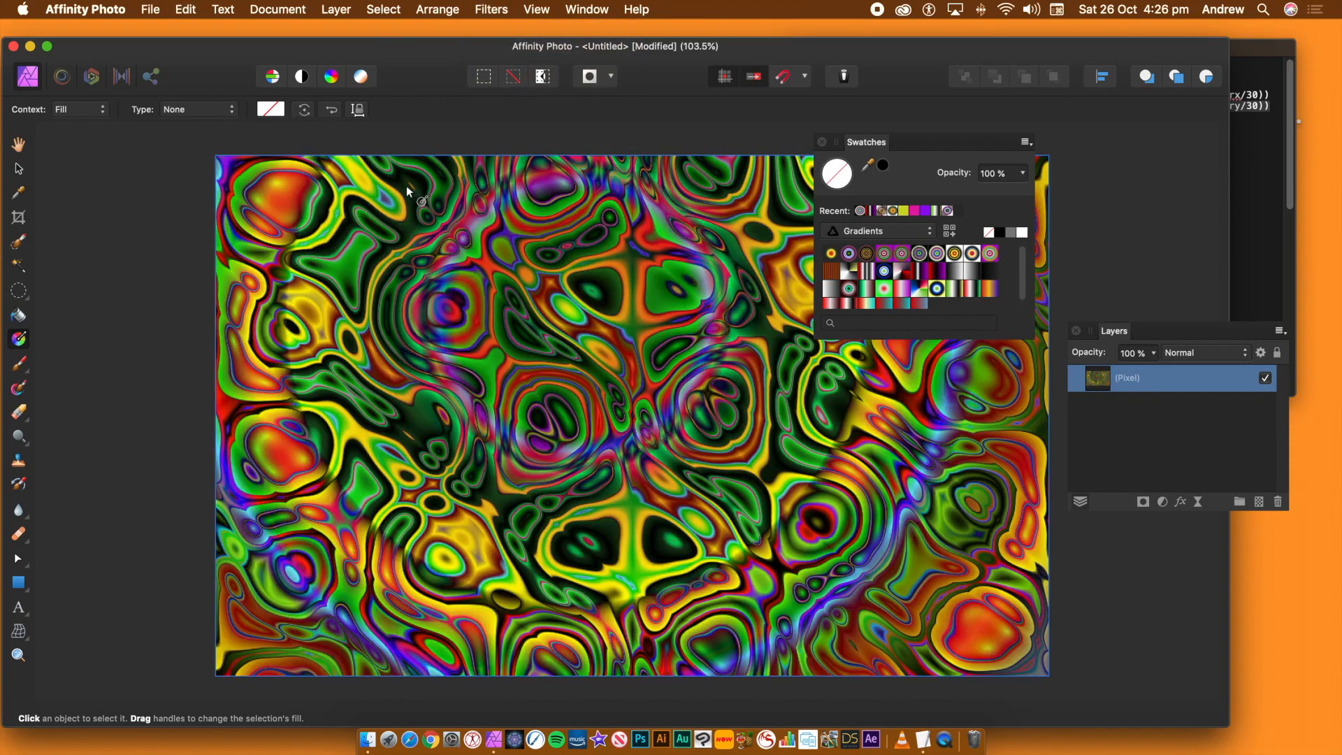
- Draw a nearly circular ellipse overlapping the canvas's left edge and look up the Equations distortion filter for it
{"action": "left_click", "coordinate": [19, 584]}
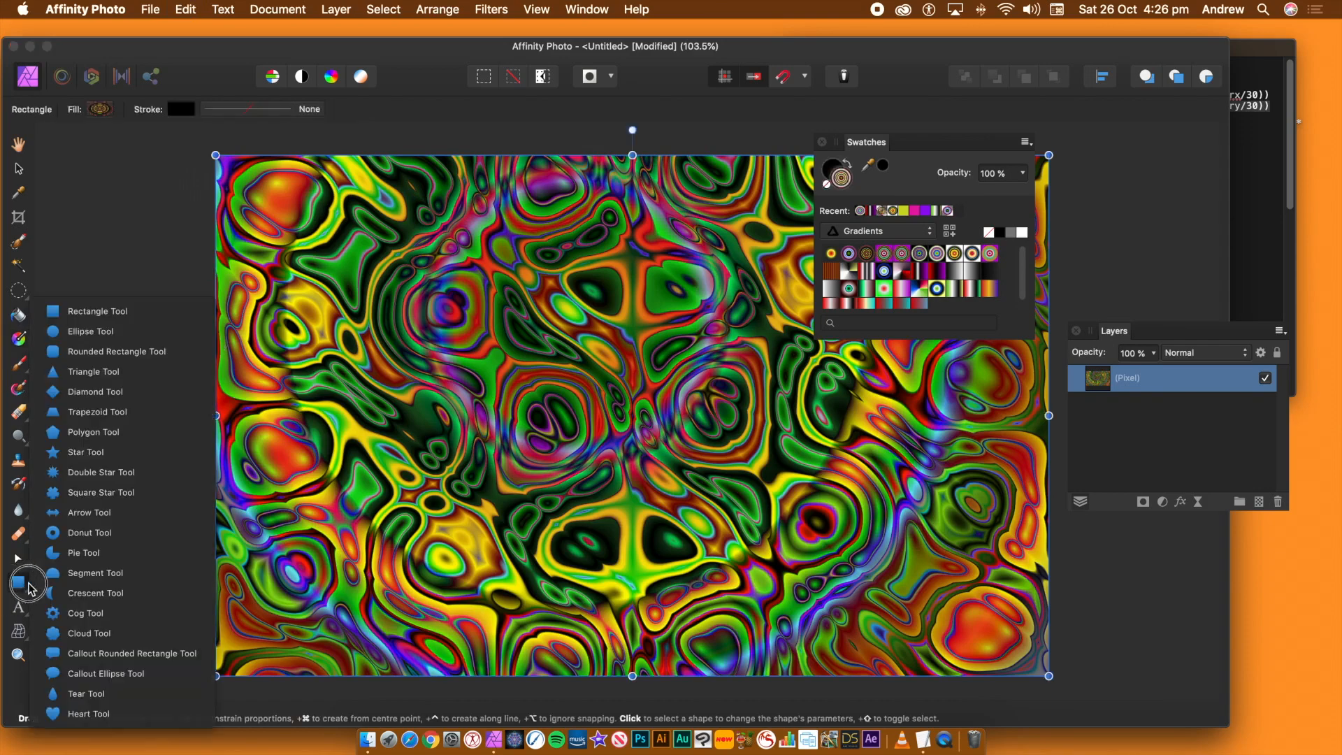
{"action": "left_click", "coordinate": [84, 341]}
{"action": "left_click_drag", "start_coordinate": [188, 260], "coordinate": [535, 599]}
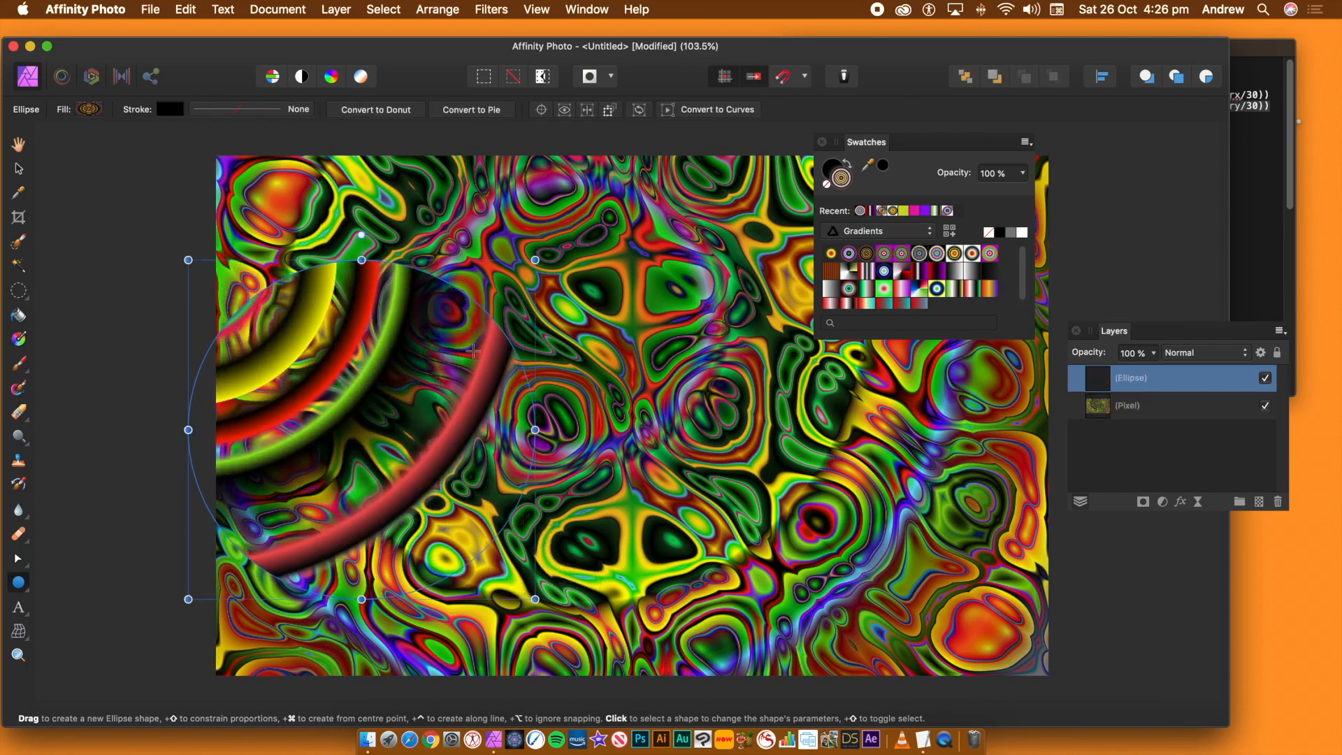
{"action": "left_click", "coordinate": [497, 9]}
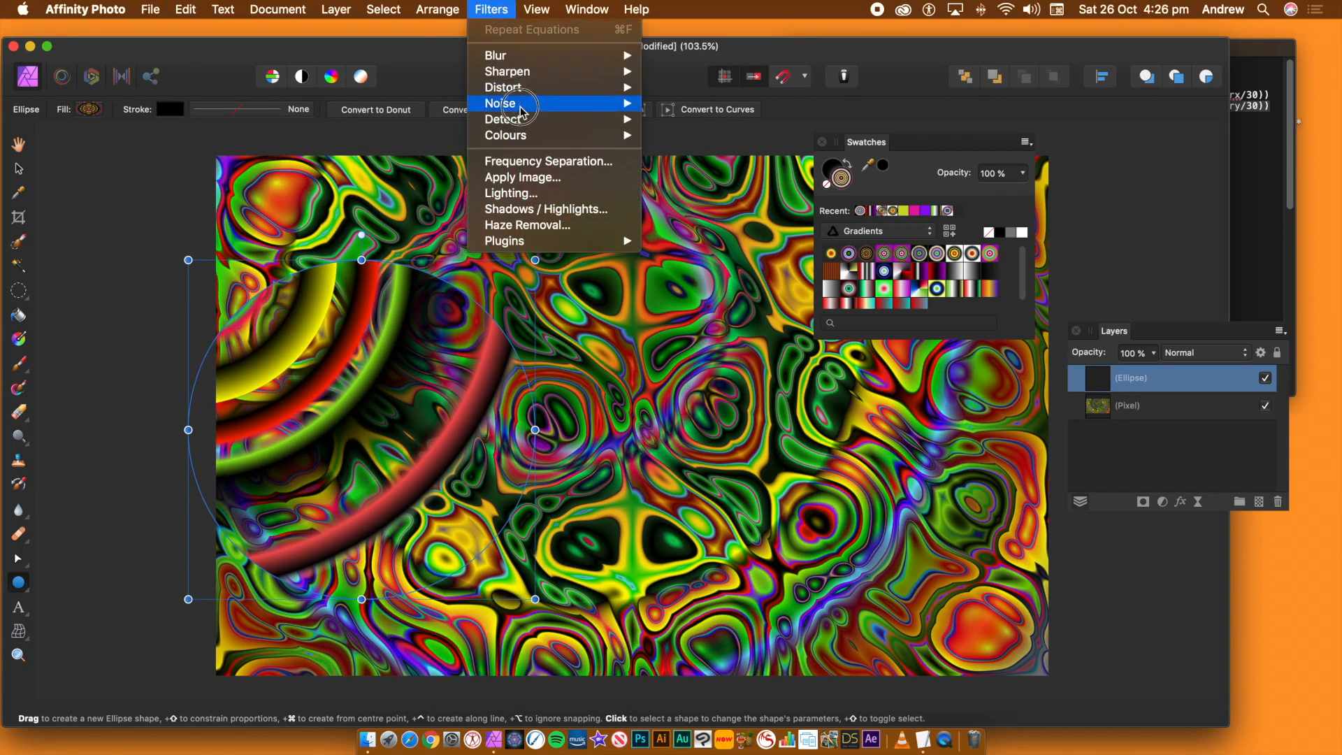
{"action": "mouse_move", "coordinate": [539, 96]}
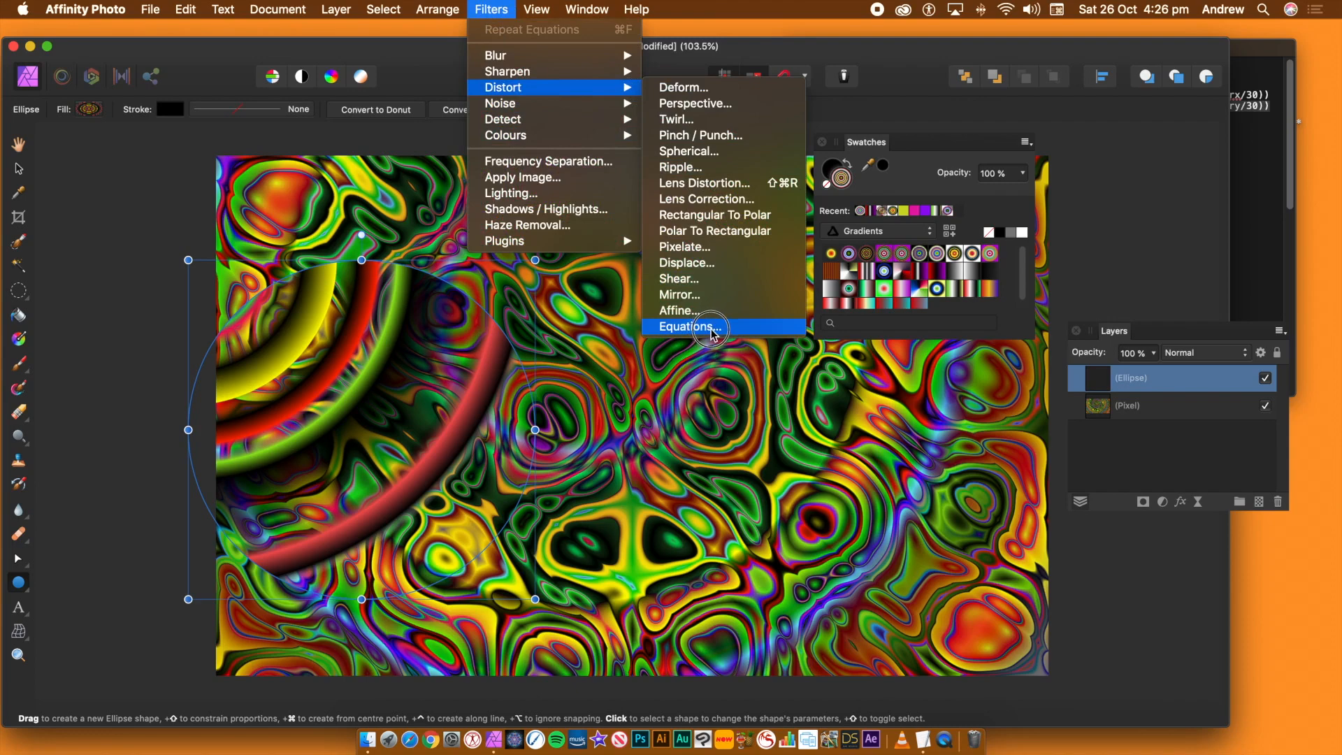
- Leave the filter choice and delete the ellipse from the canvas
{"action": "left_click", "coordinate": [14, 287]}
{"action": "left_click", "coordinate": [19, 170]}
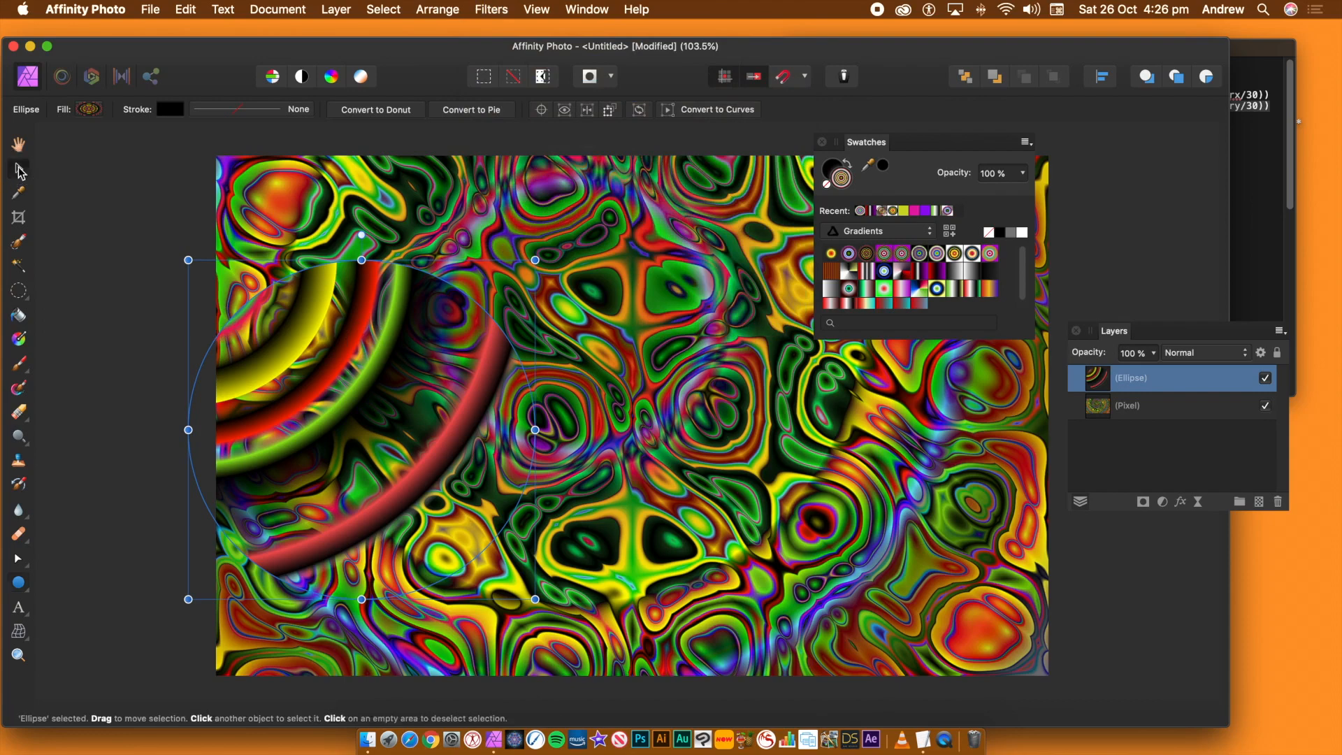
{"action": "key", "text": "Delete"}
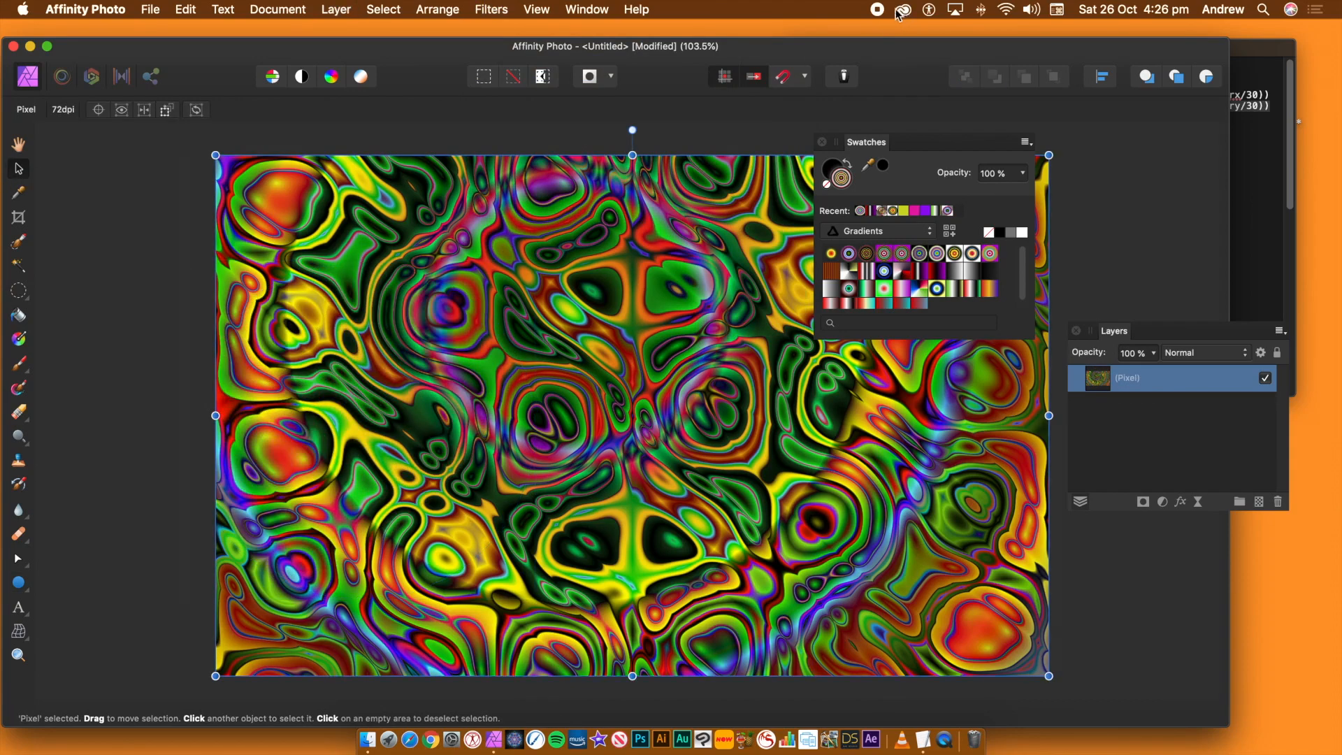